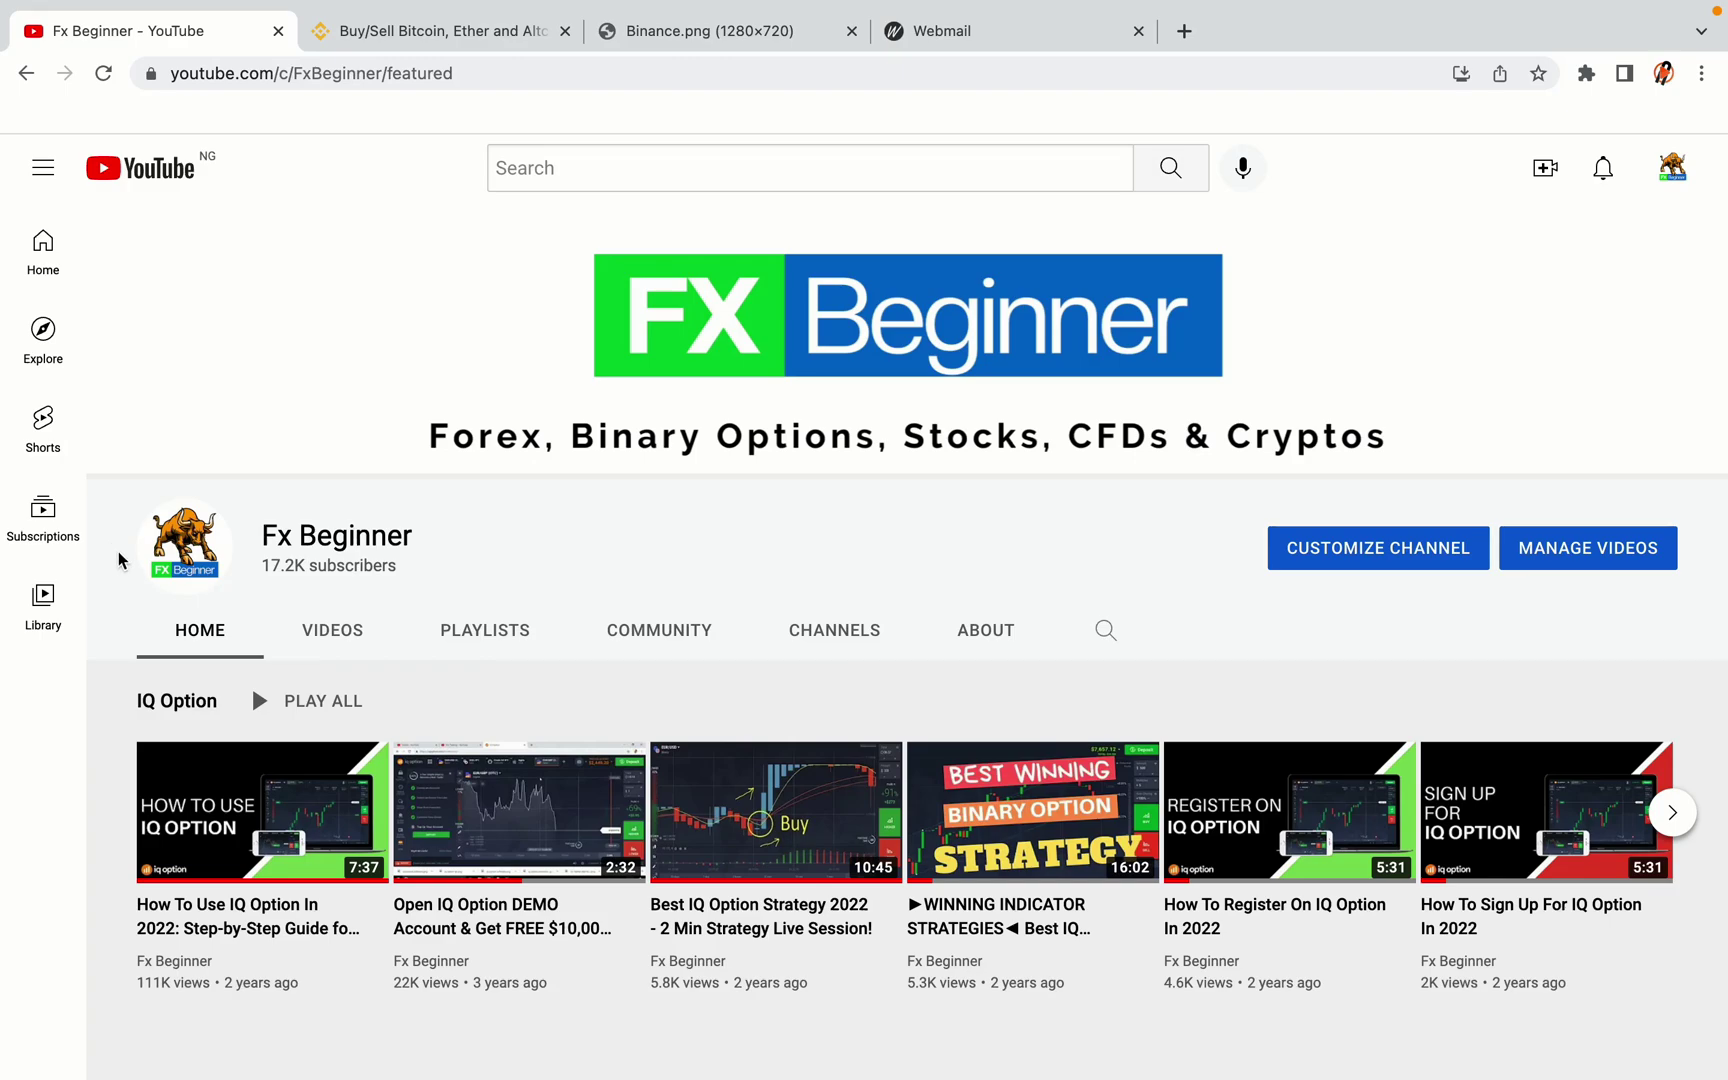
# Step: Switch from the YouTube Fx Beginner channel to the Binance 'Buy/Sell Bitcoin' tab
pyautogui.scroll(3, 119, 559)
pyautogui.click(432, 31)
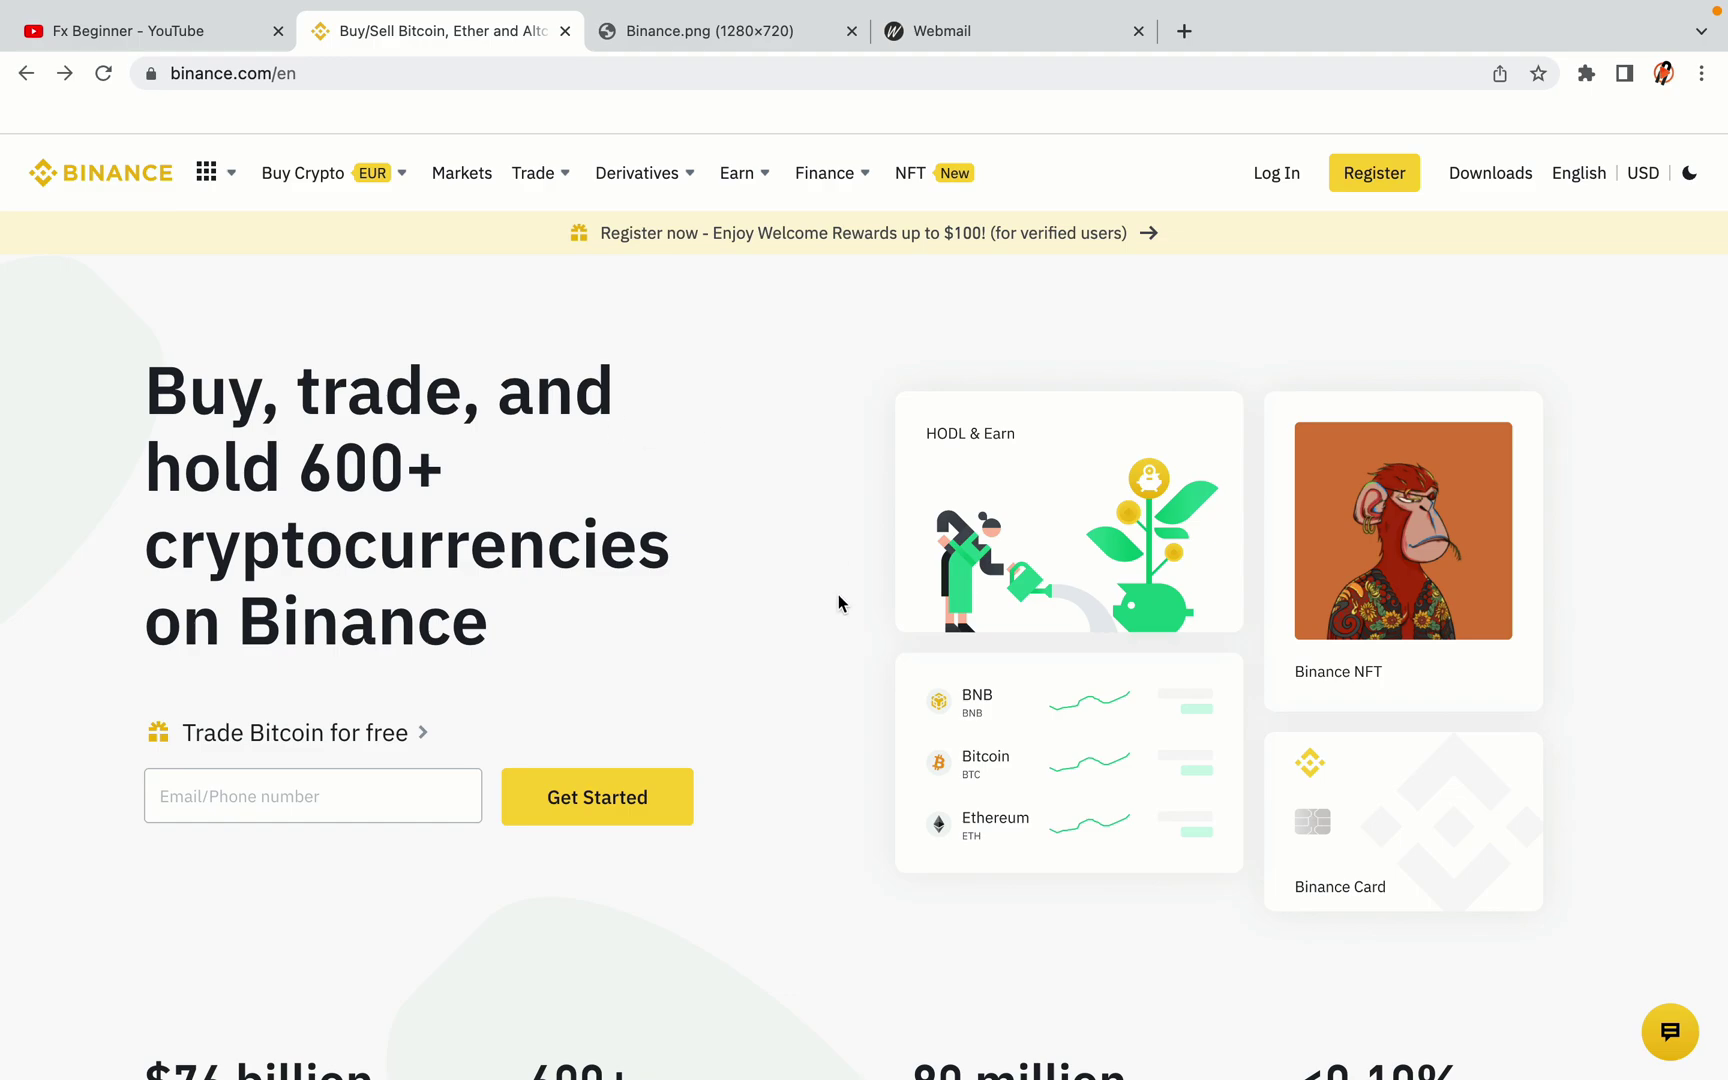
pyautogui.scroll(-4, 838, 596)
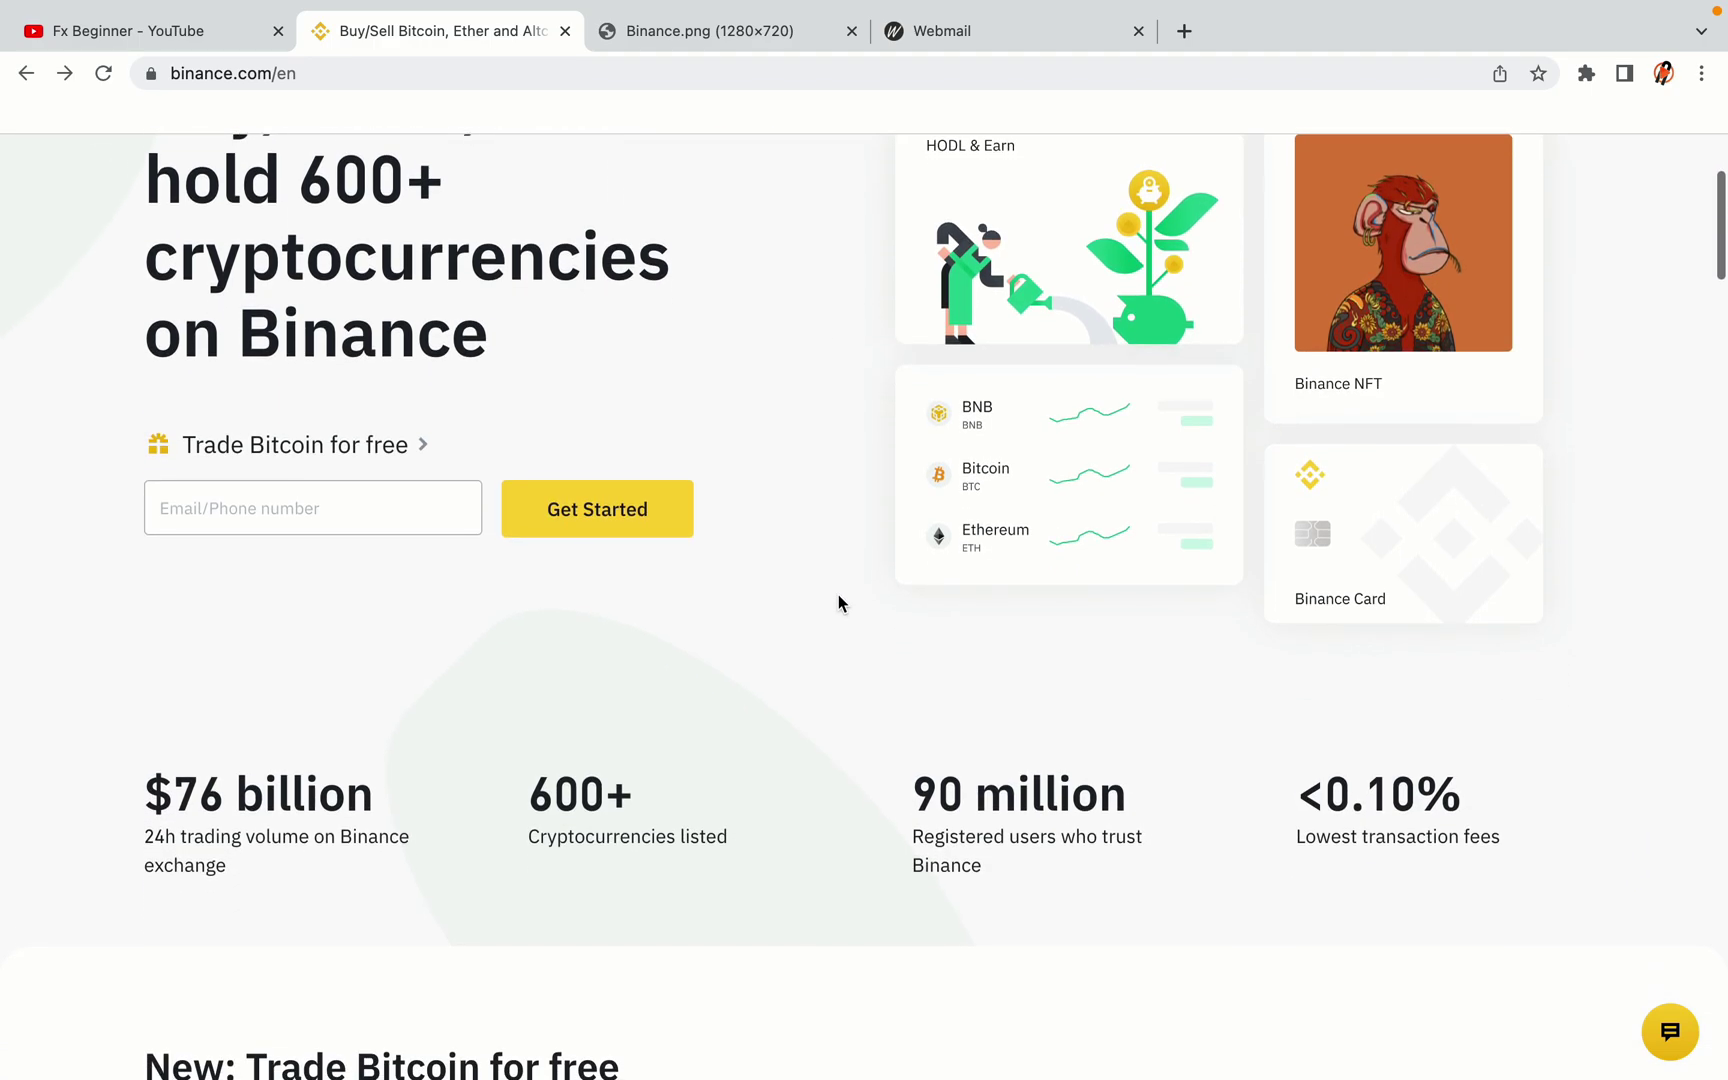
pyautogui.scroll(-1, 838, 603)
pyautogui.scroll(-5, 838, 603)
pyautogui.scroll(3, 838, 603)
pyautogui.scroll(-10, 838, 600)
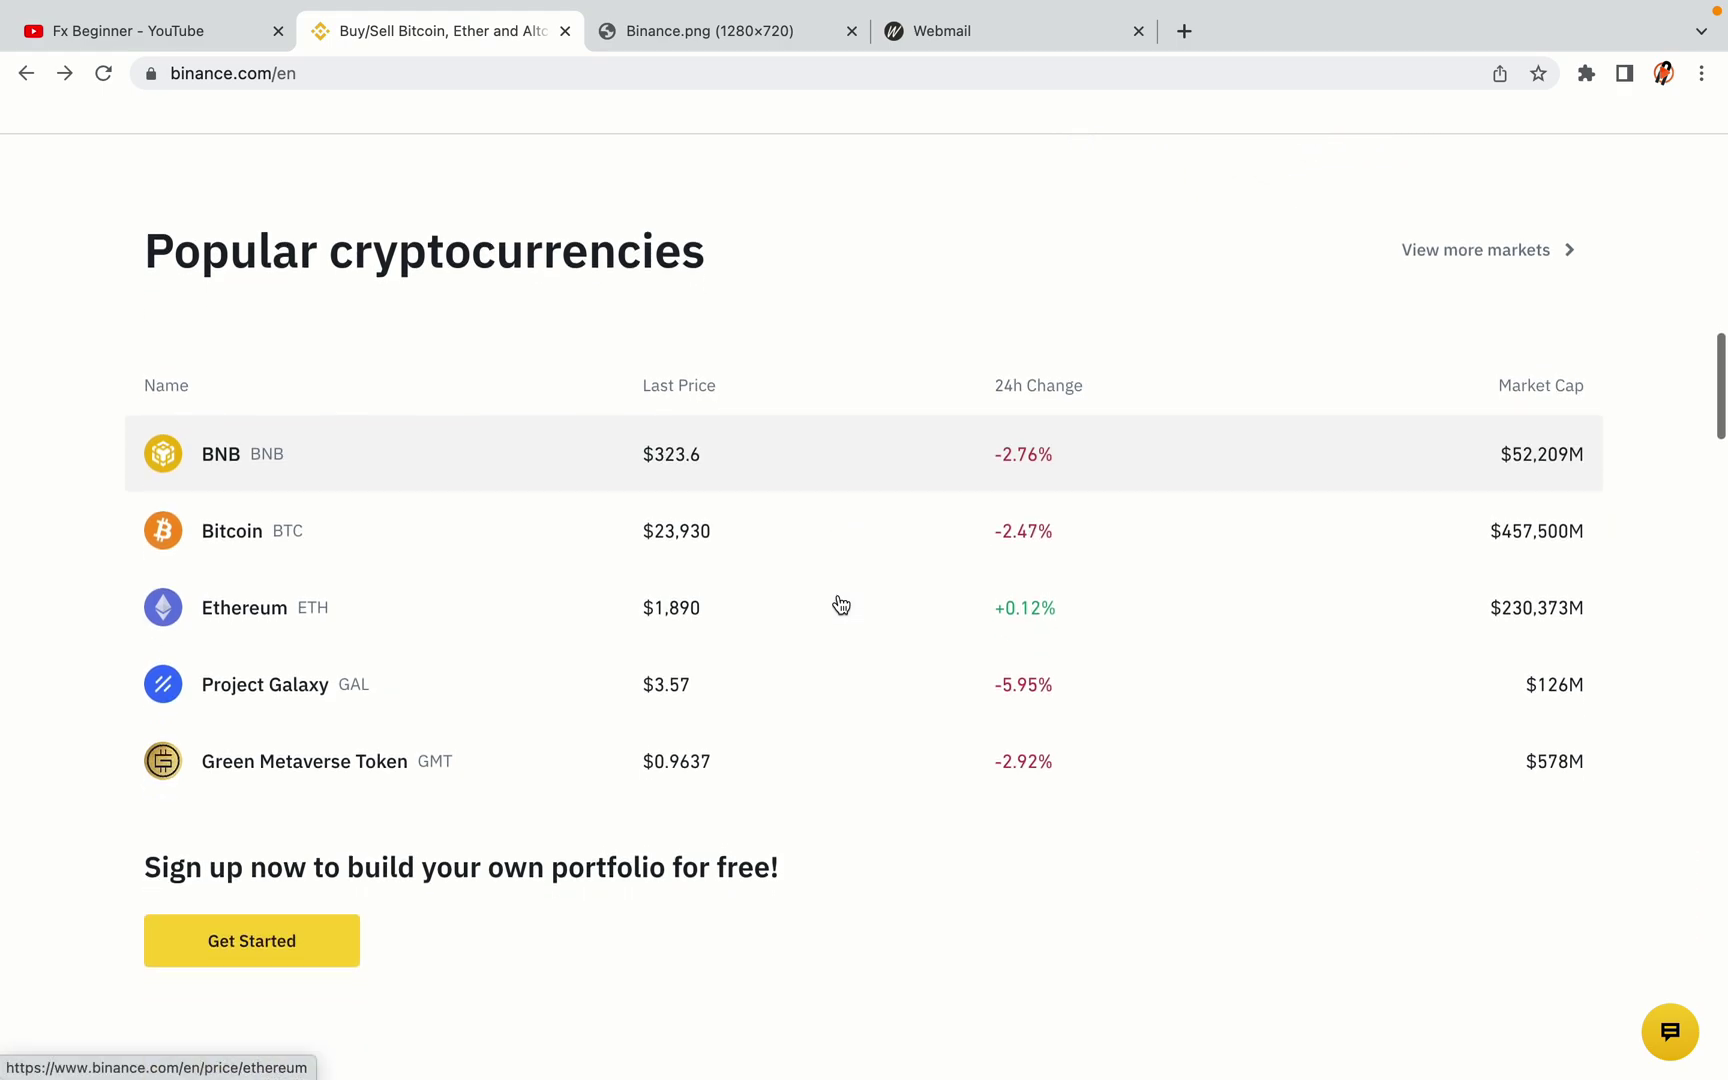
pyautogui.scroll(-3, 840, 604)
pyautogui.scroll(-7, 840, 604)
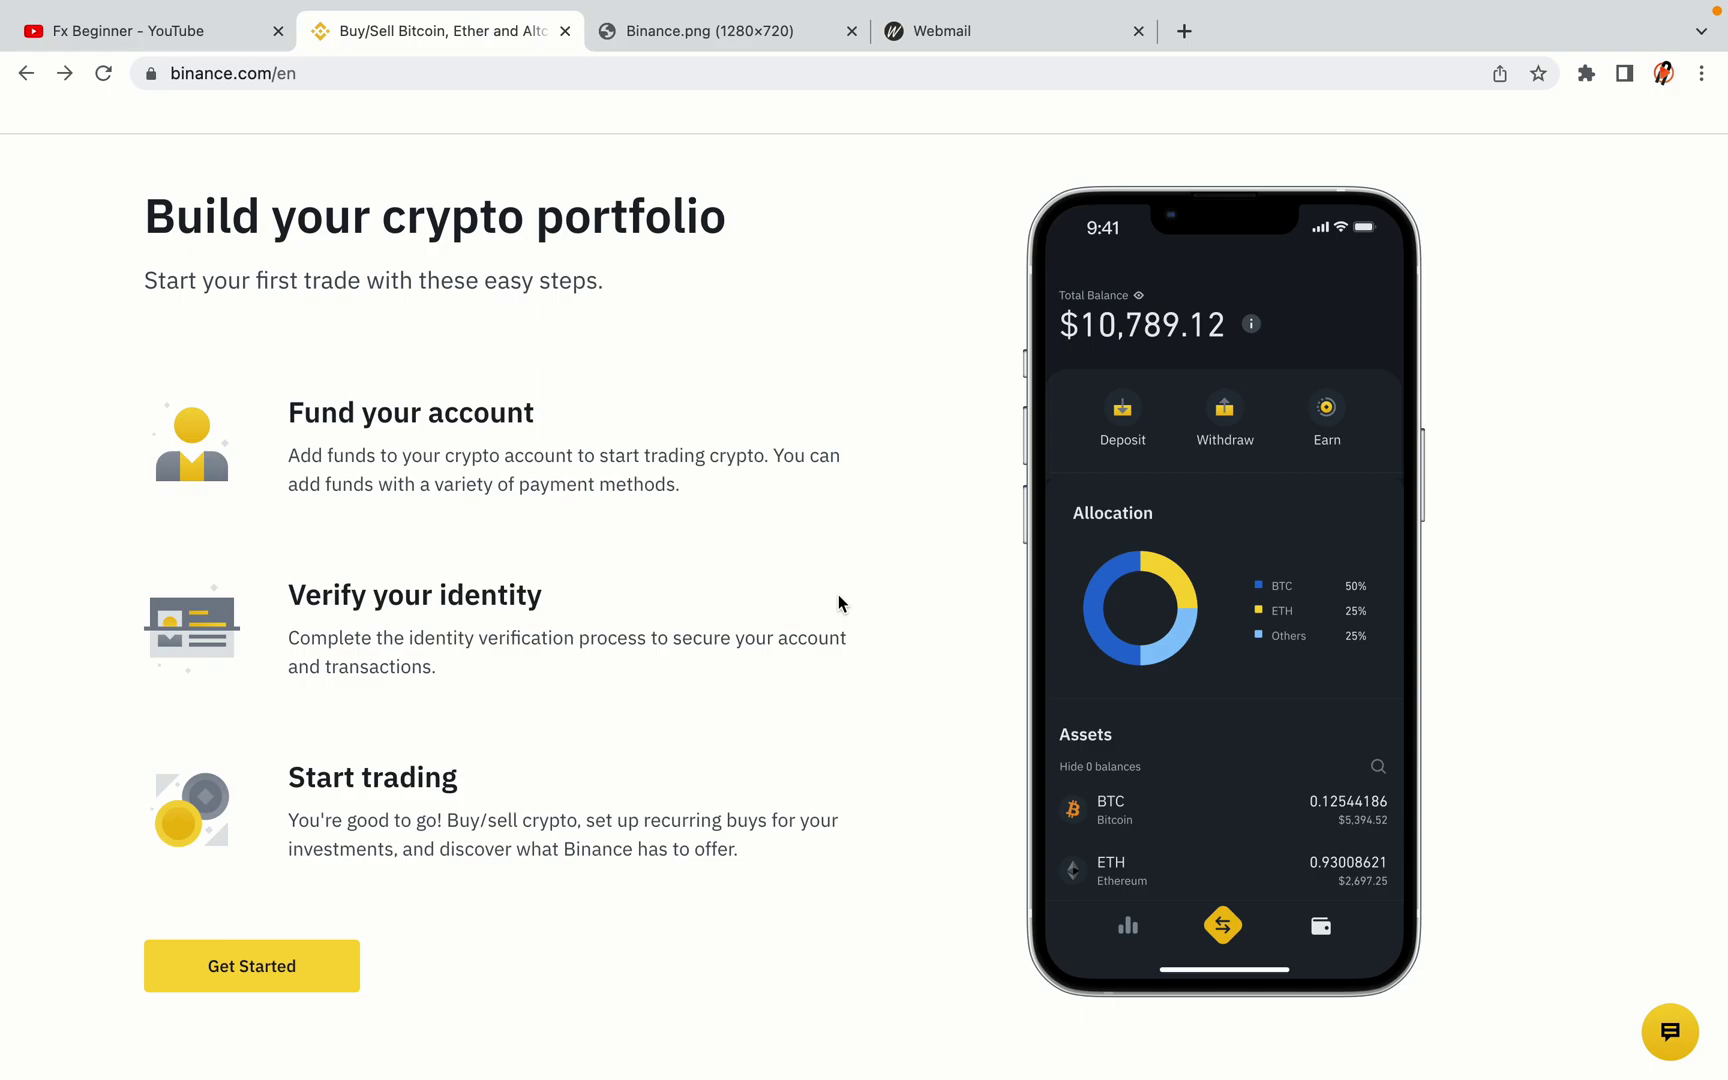
pyautogui.scroll(-9, 838, 600)
pyautogui.scroll(-9, 838, 600)
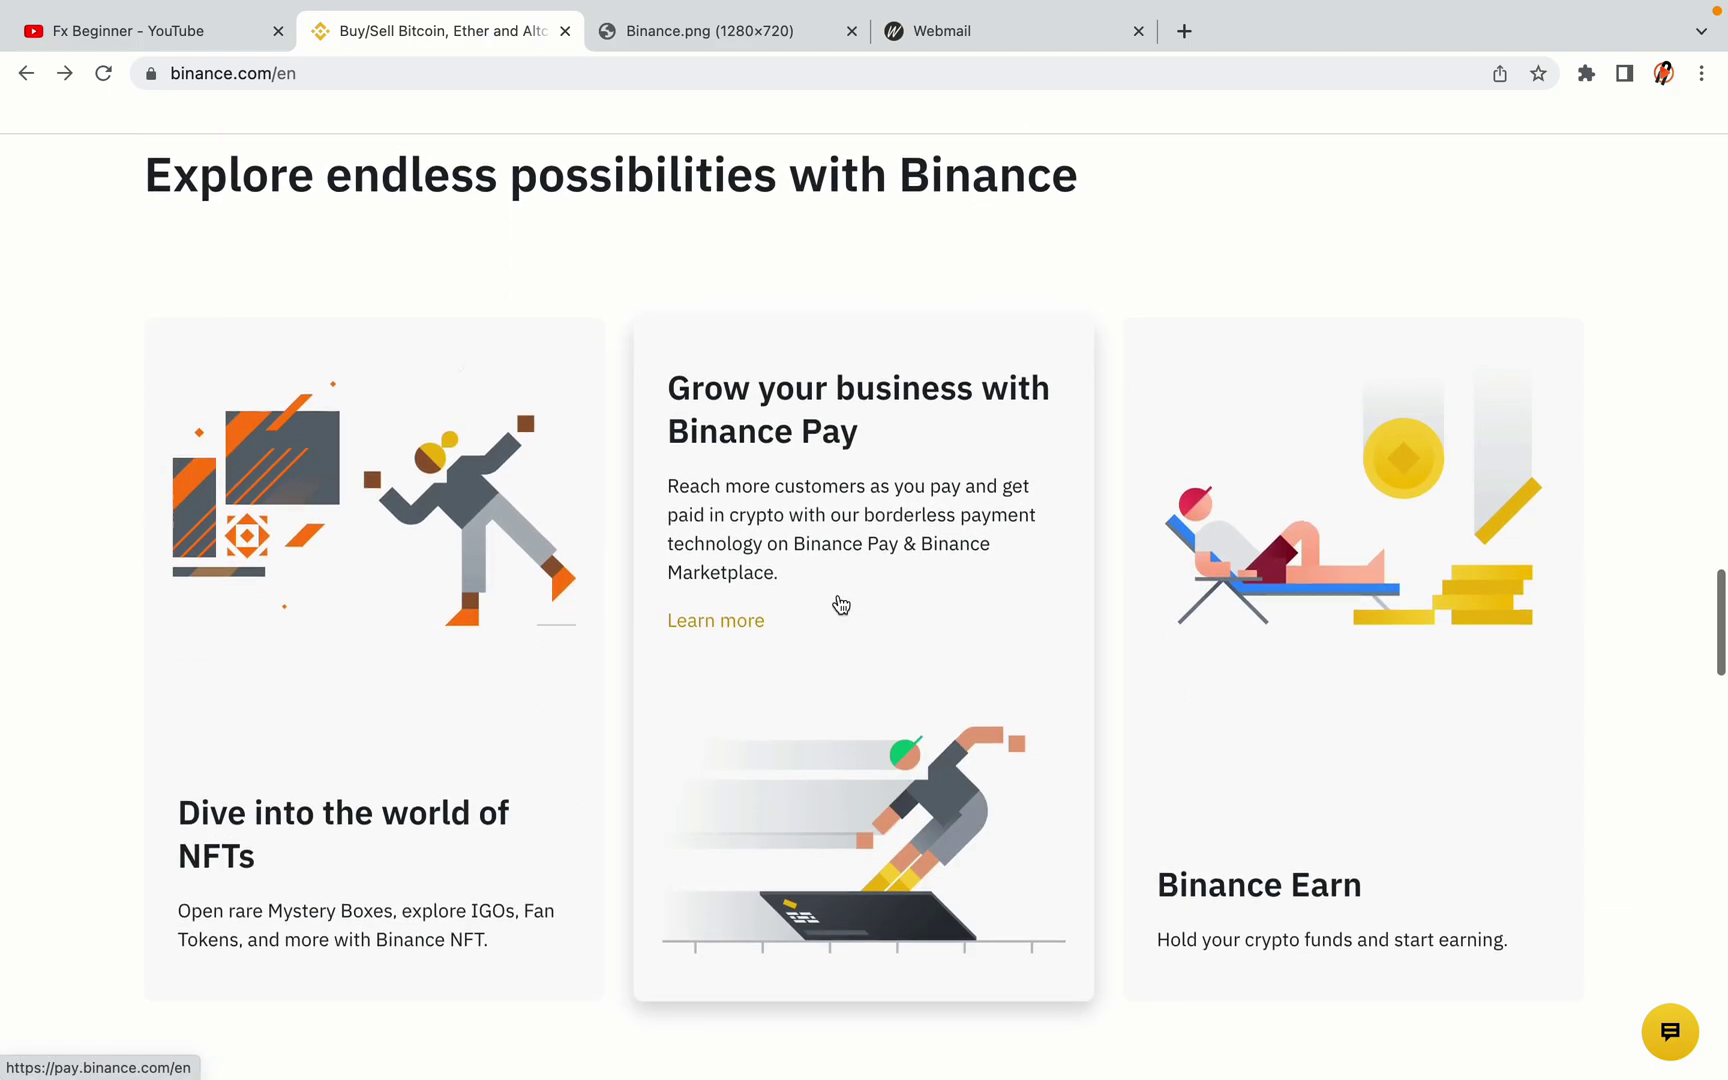
pyautogui.scroll(-2, 838, 595)
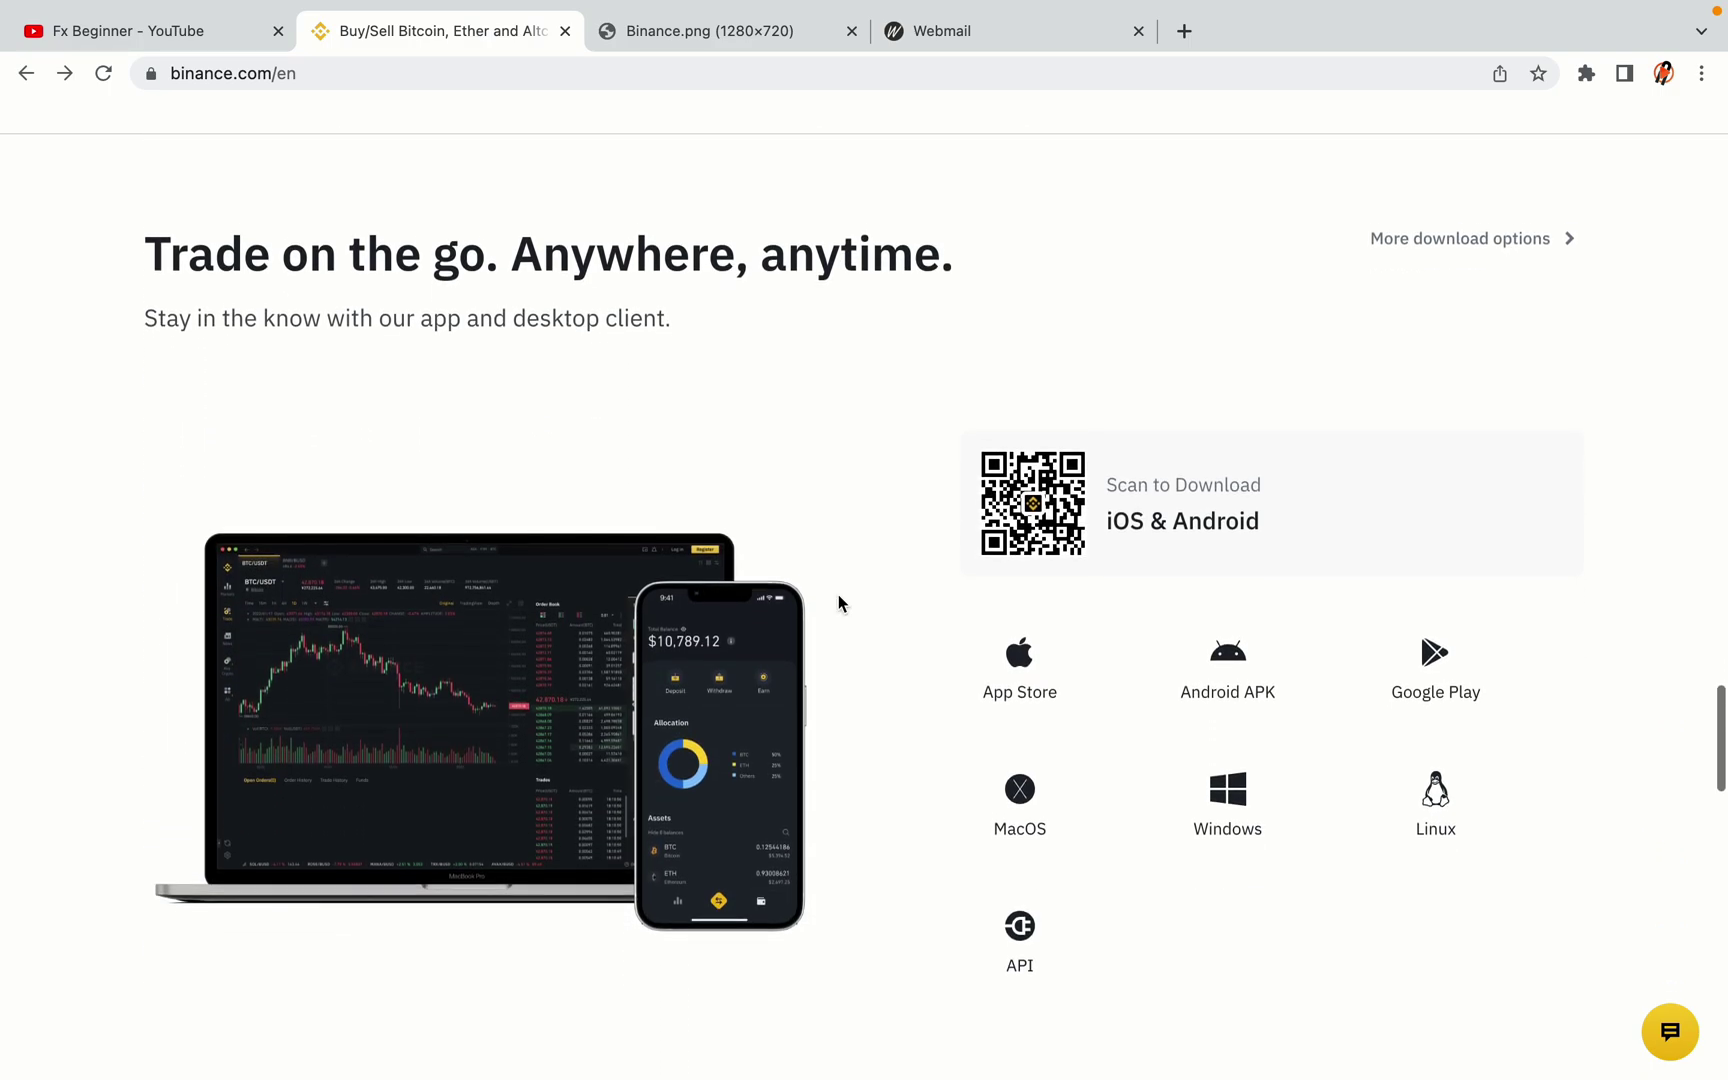
pyautogui.scroll(-7, 838, 600)
pyautogui.scroll(-4, 838, 598)
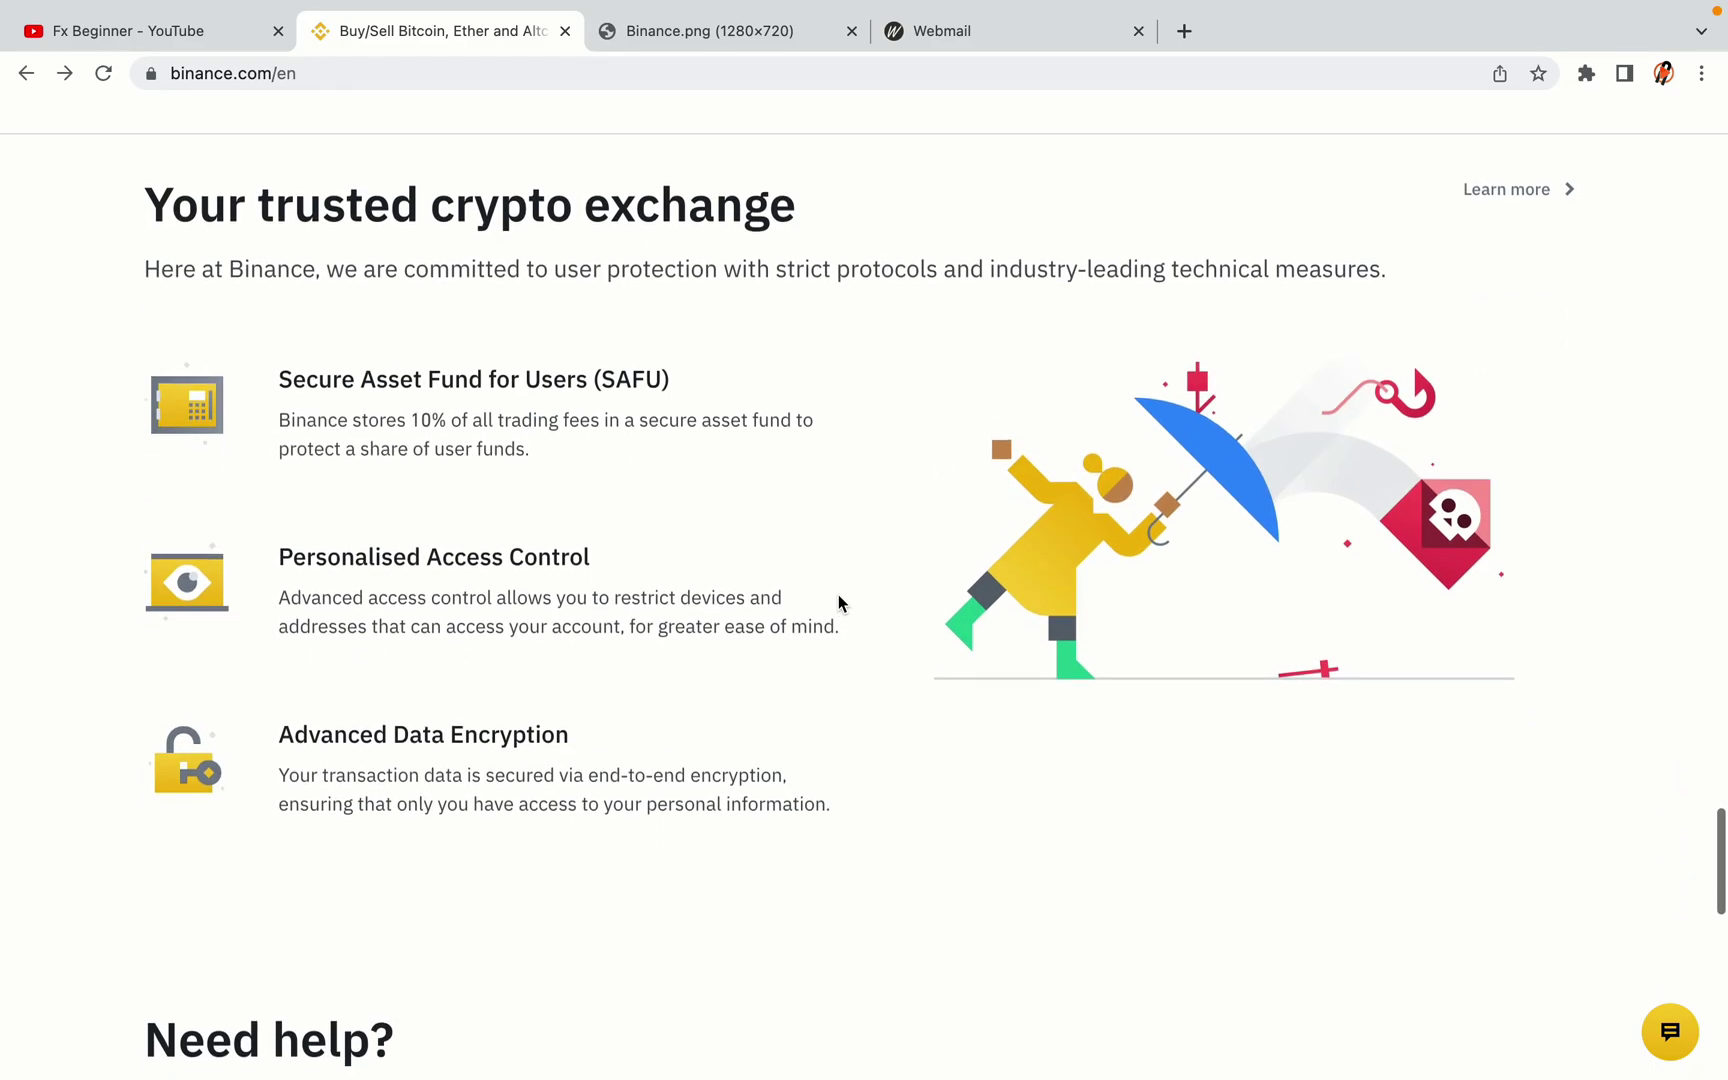
pyautogui.scroll(-8, 838, 594)
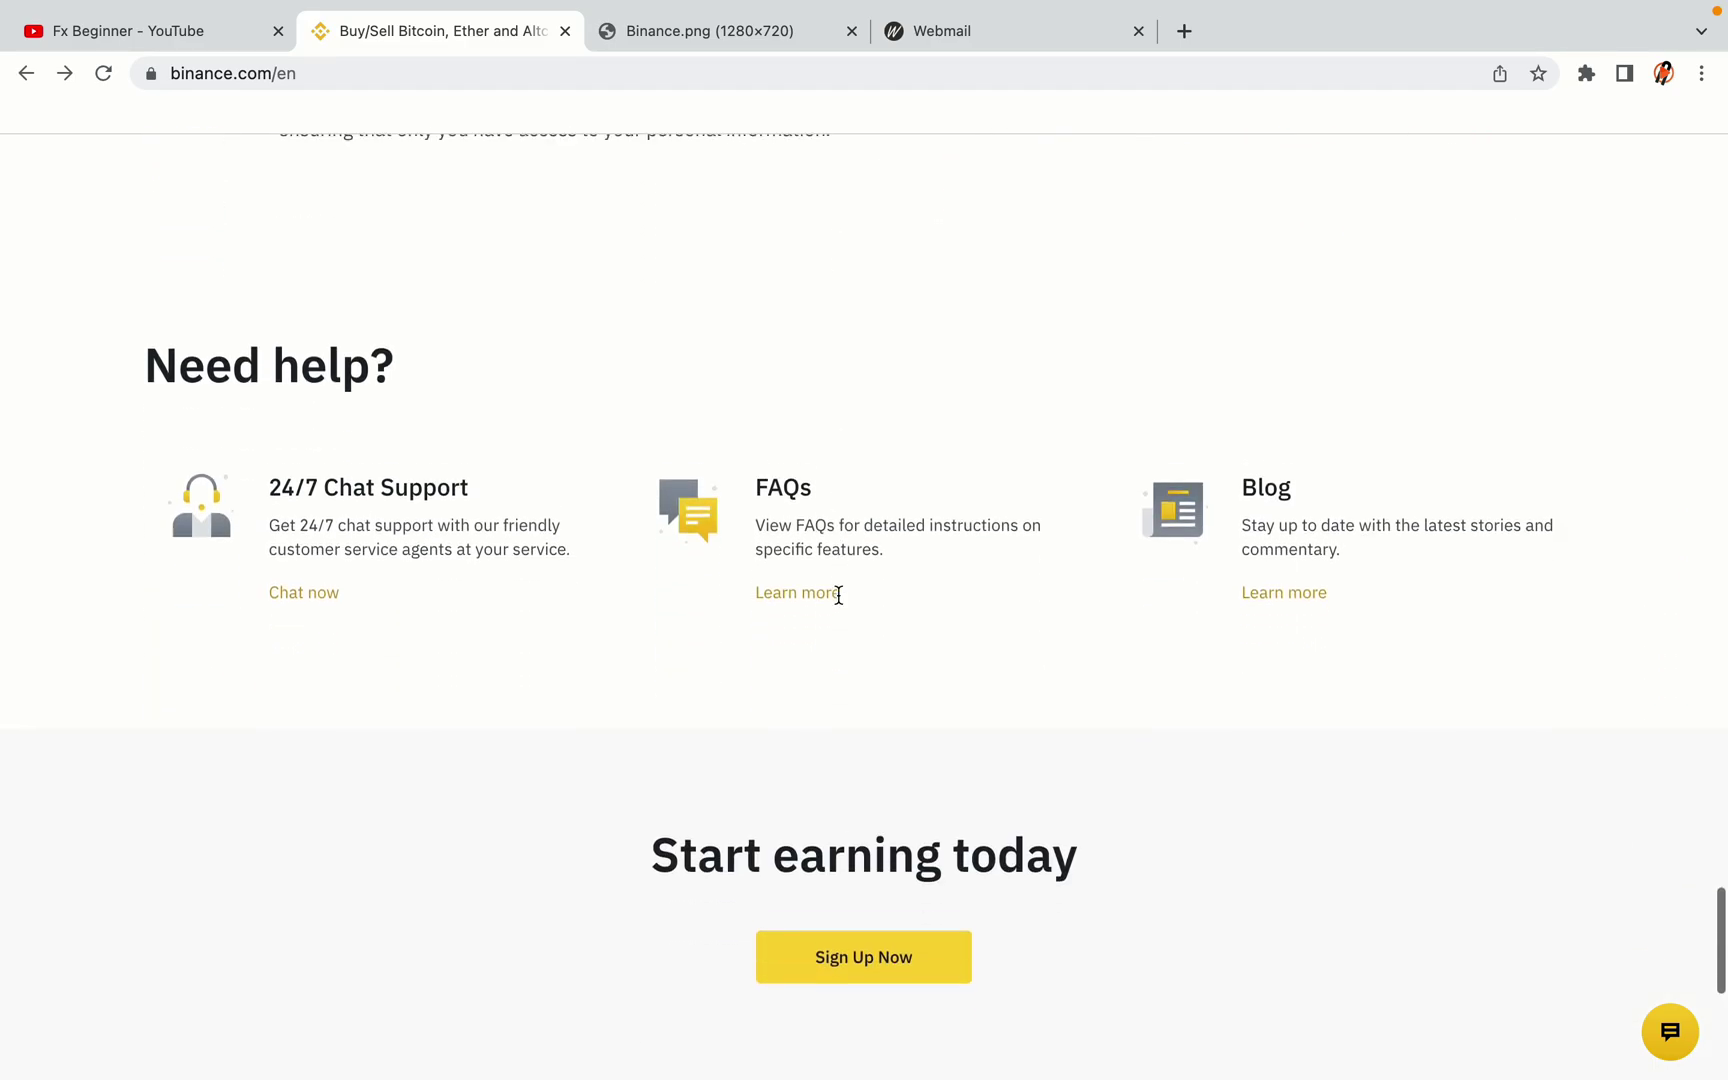
pyautogui.scroll(20, 838, 600)
pyautogui.scroll(20, 838, 598)
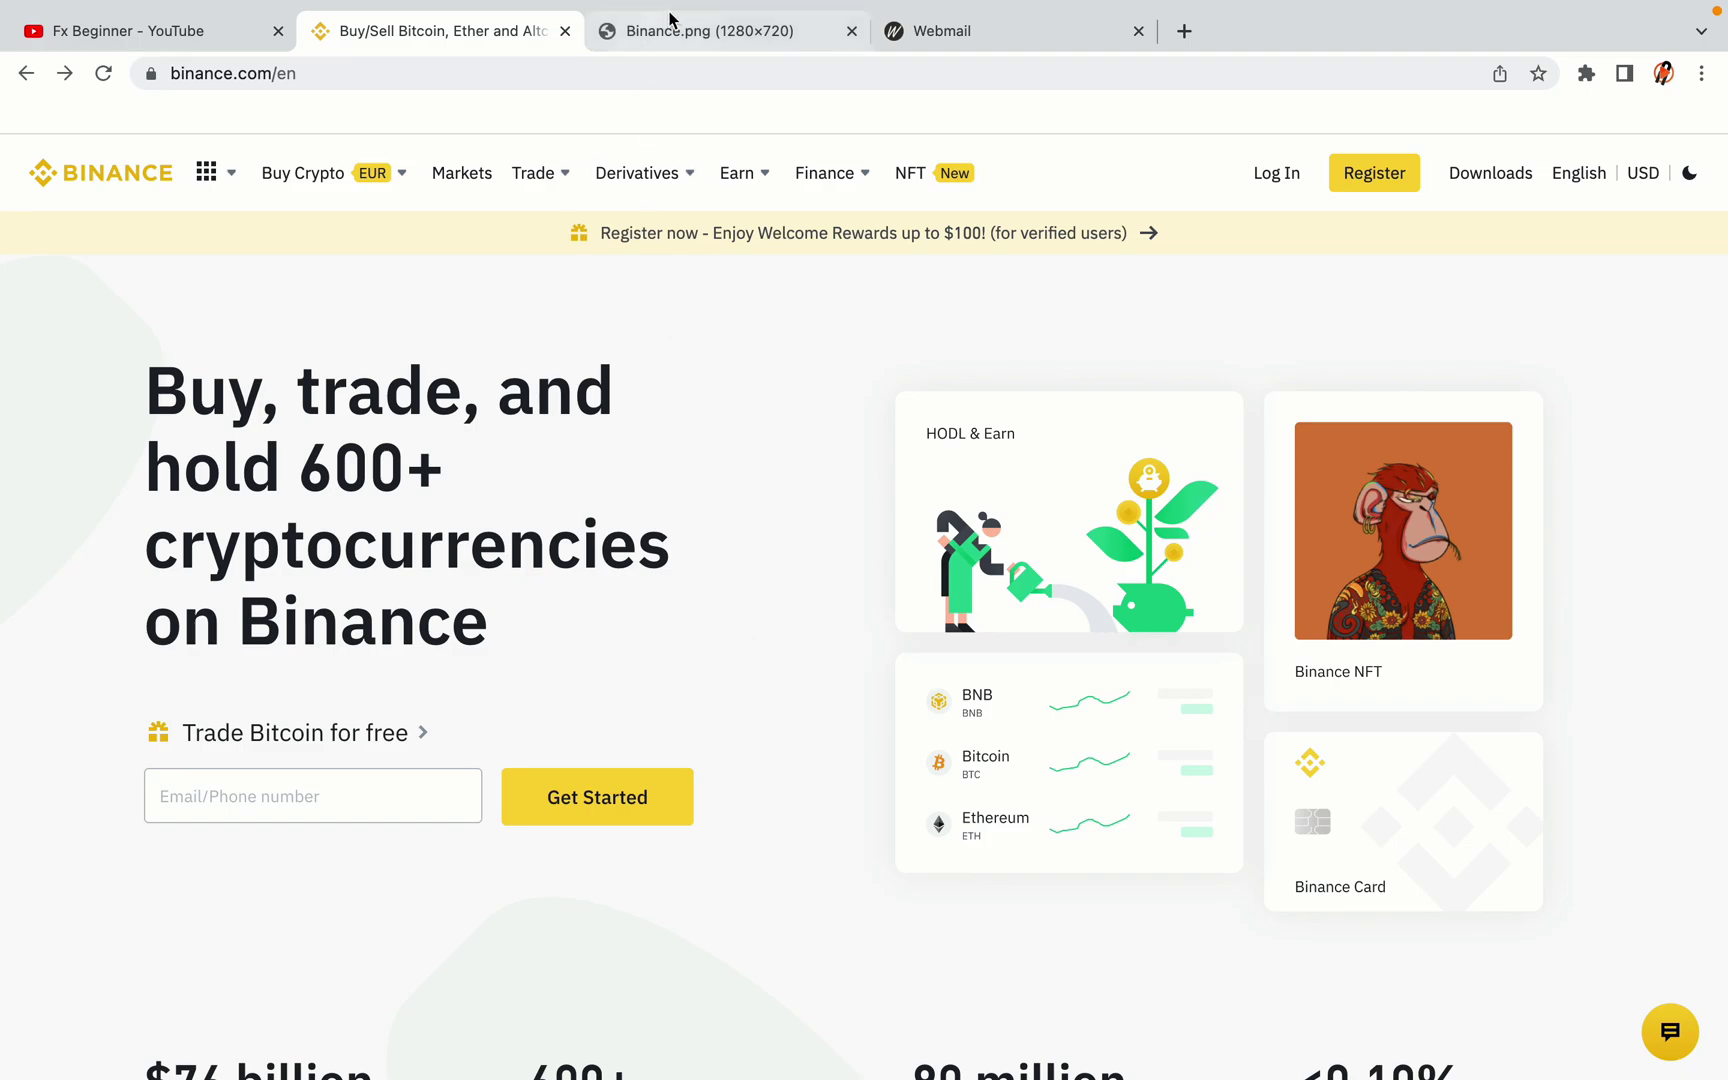
pyautogui.click(721, 30)
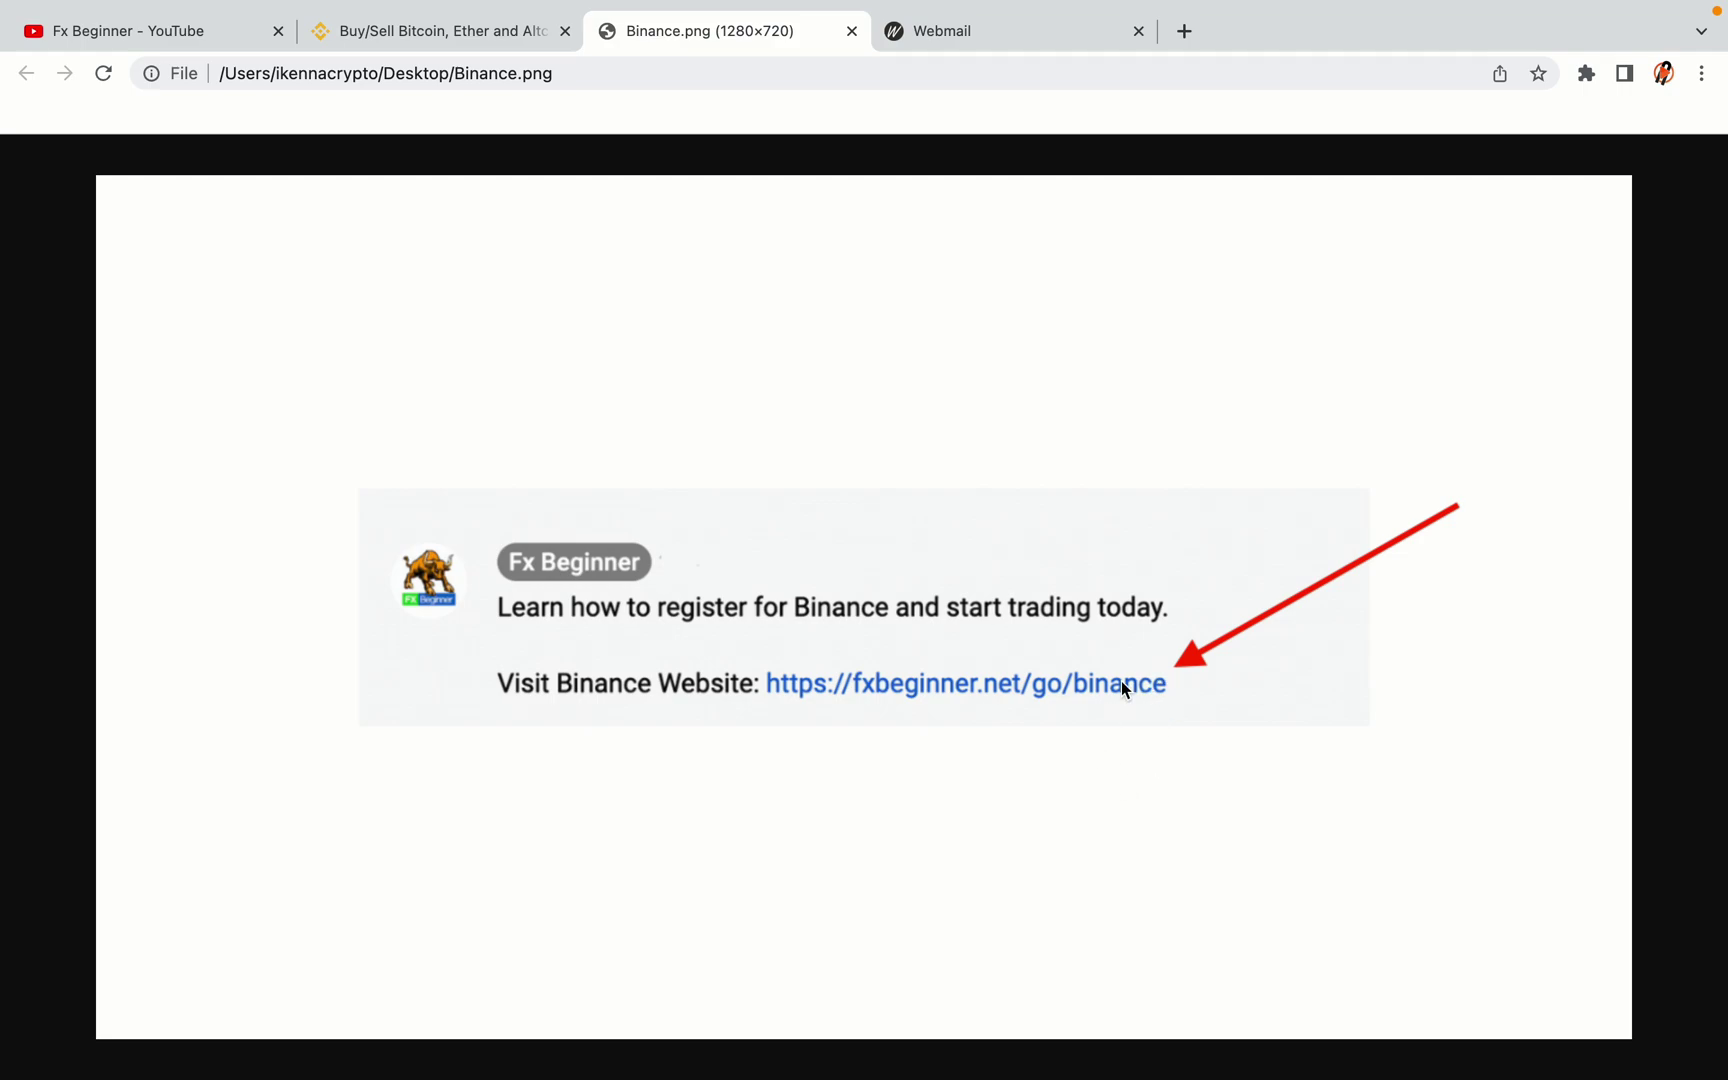
pyautogui.hotkey('ctrl', 'shift', 'Tab')
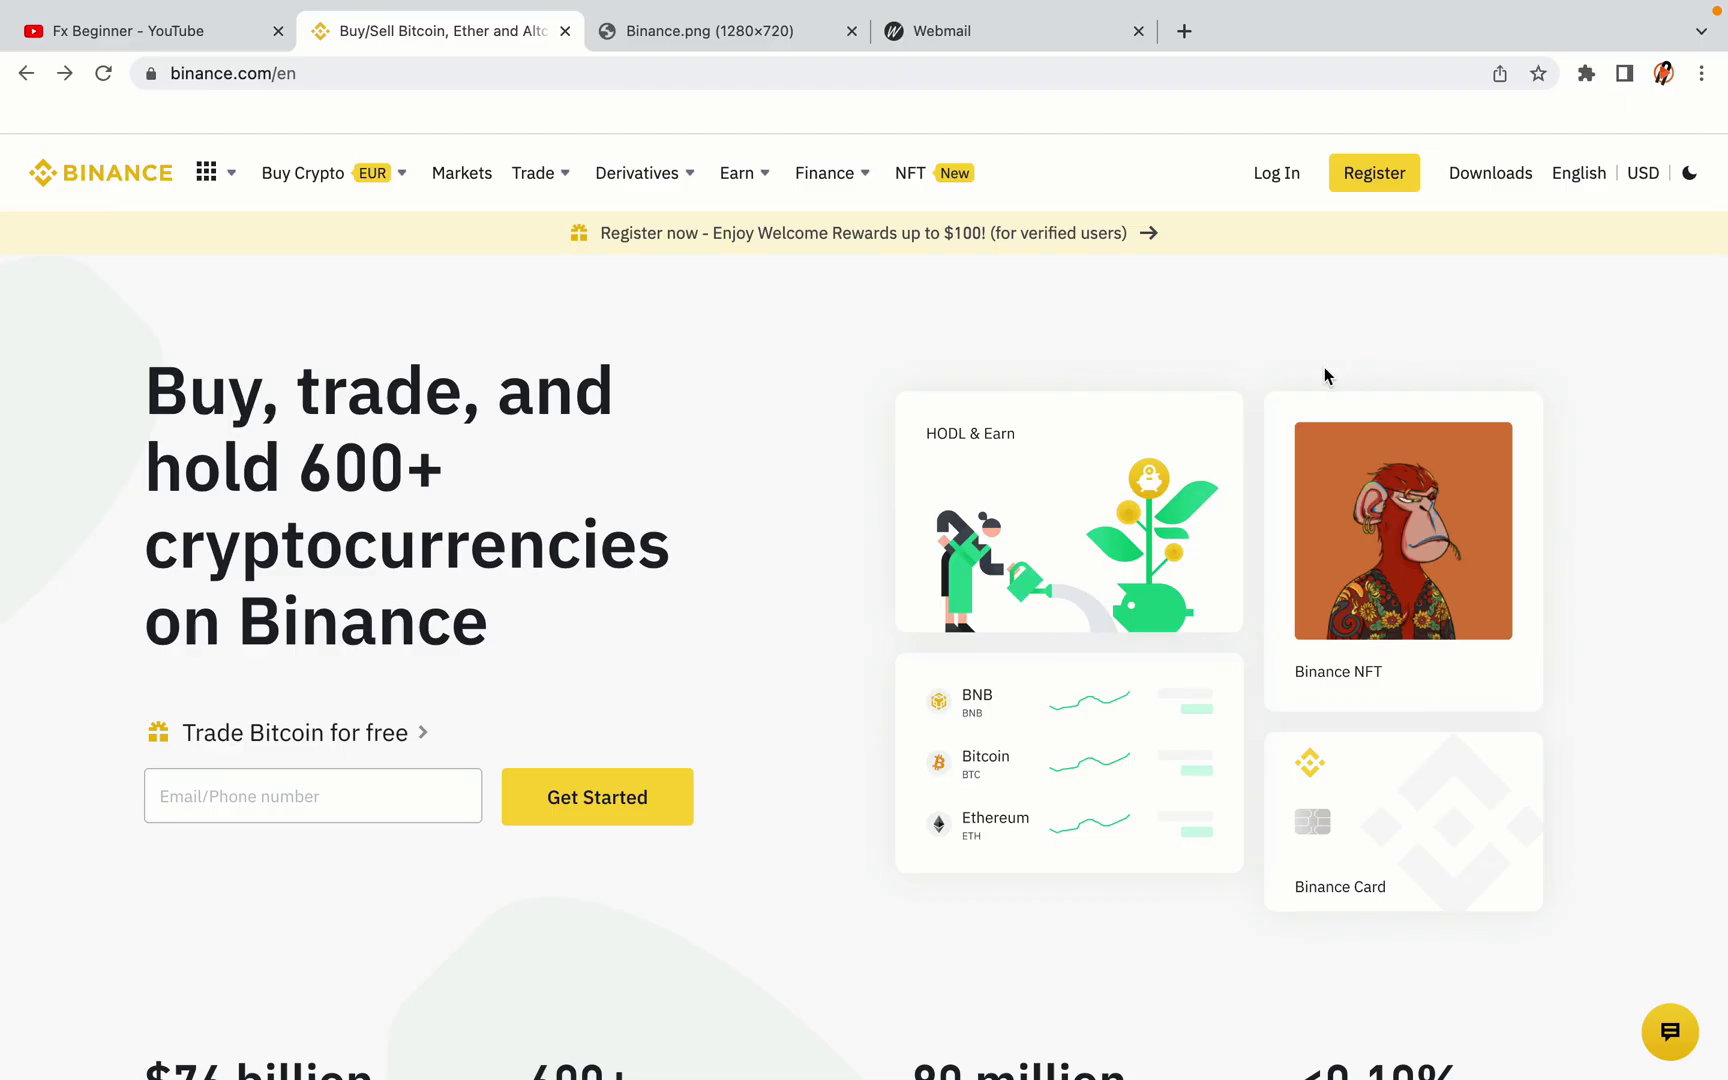
# Step: Start Binance registration and choose the 'Sign up with phone or email' option
pyautogui.click(1388, 187)
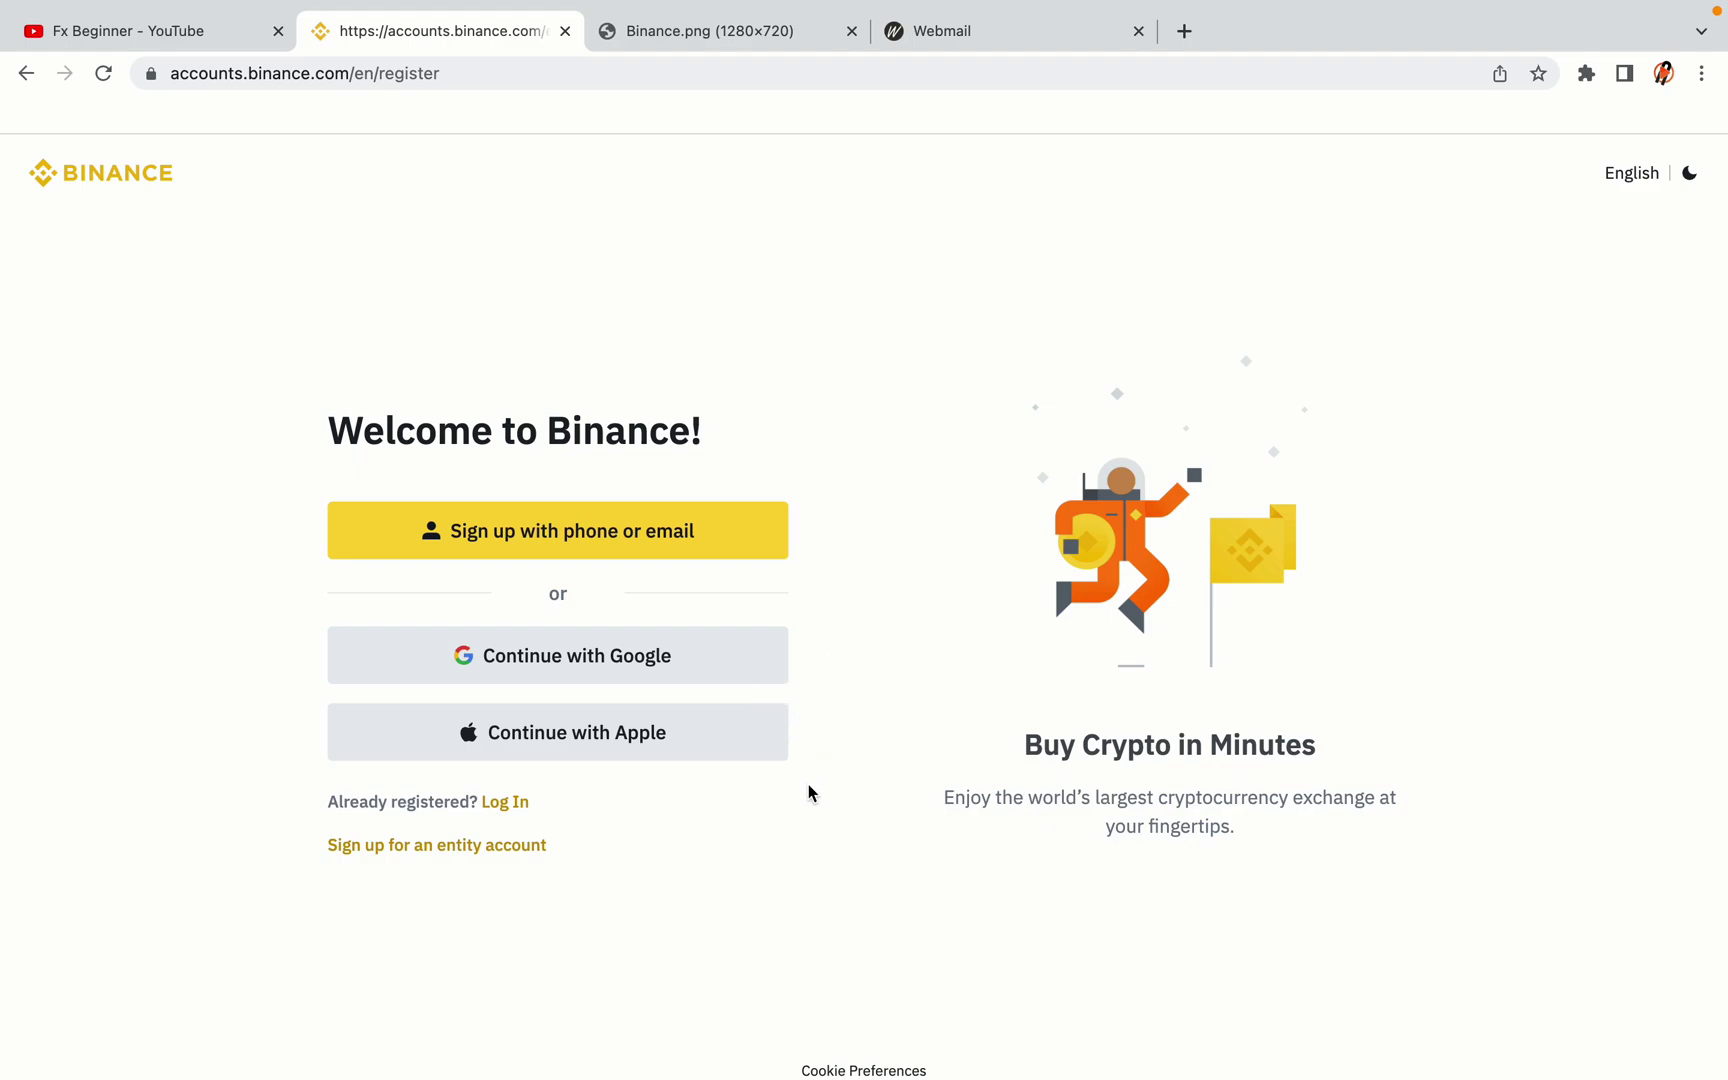
pyautogui.click(714, 553)
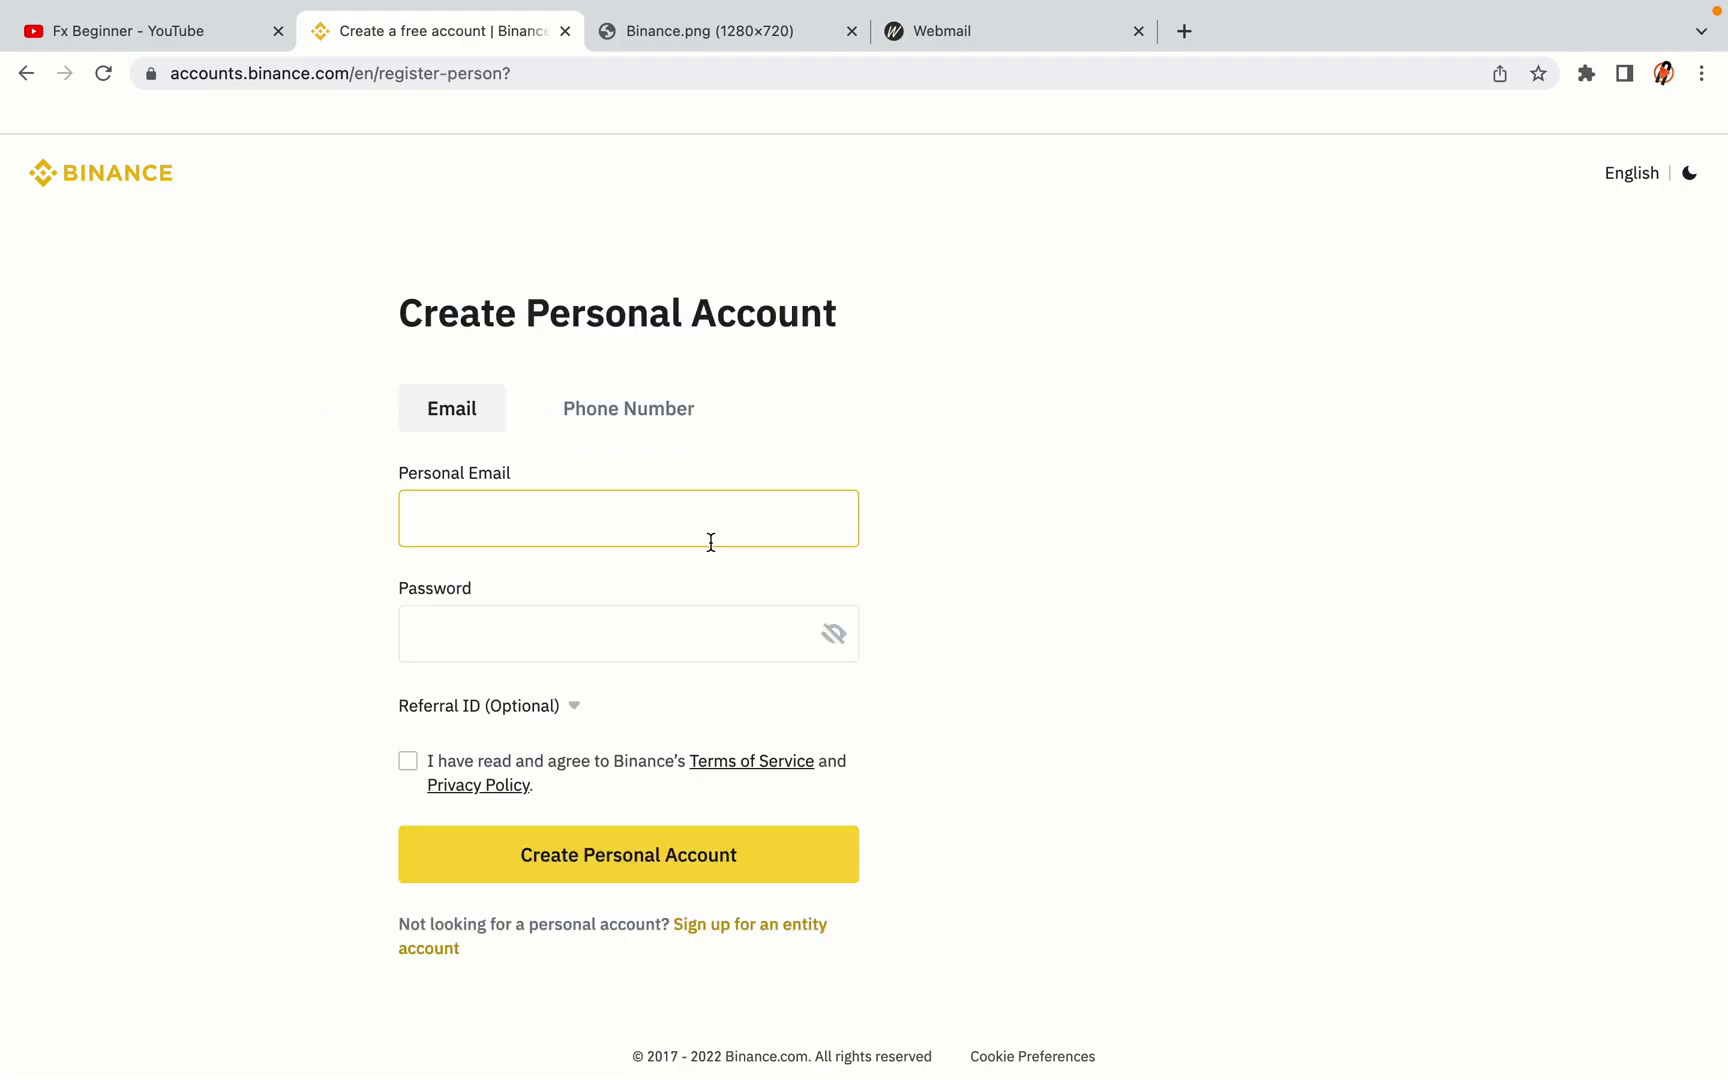
# Step: Enter the email and password, accept the Terms of Service, and create the personal account
pyautogui.click(1060, 604)
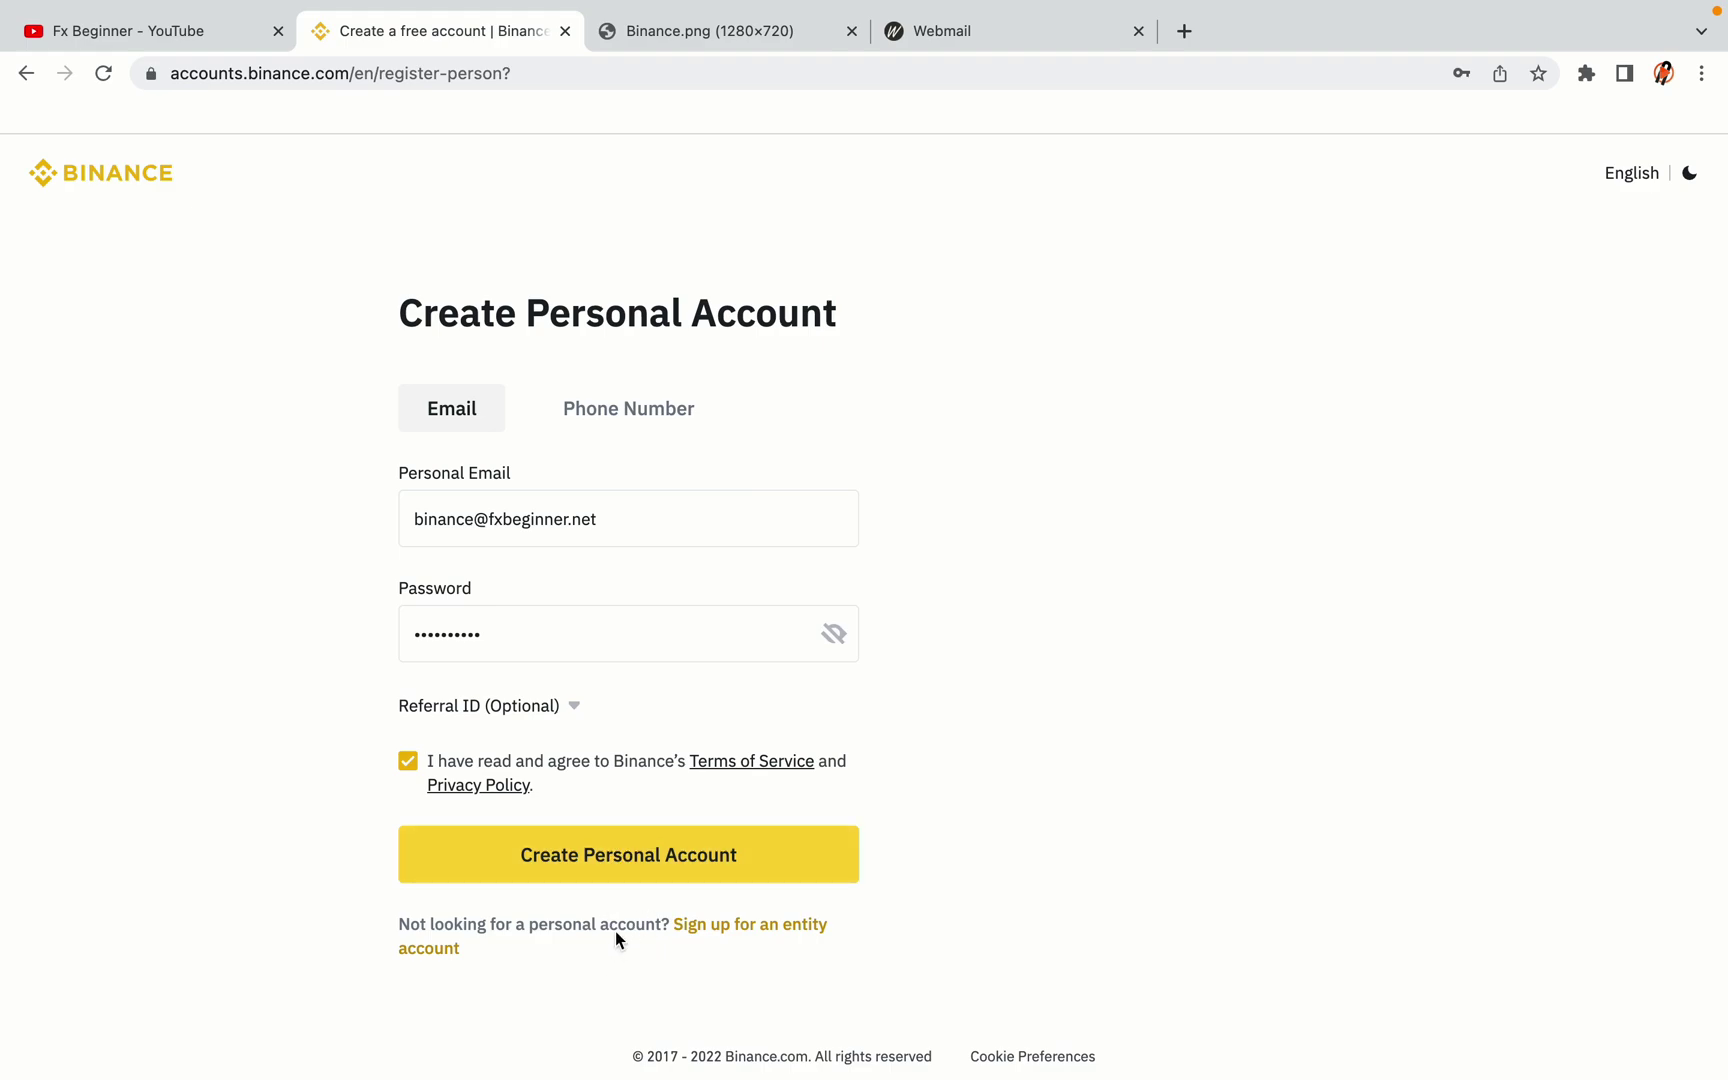
pyautogui.click(658, 862)
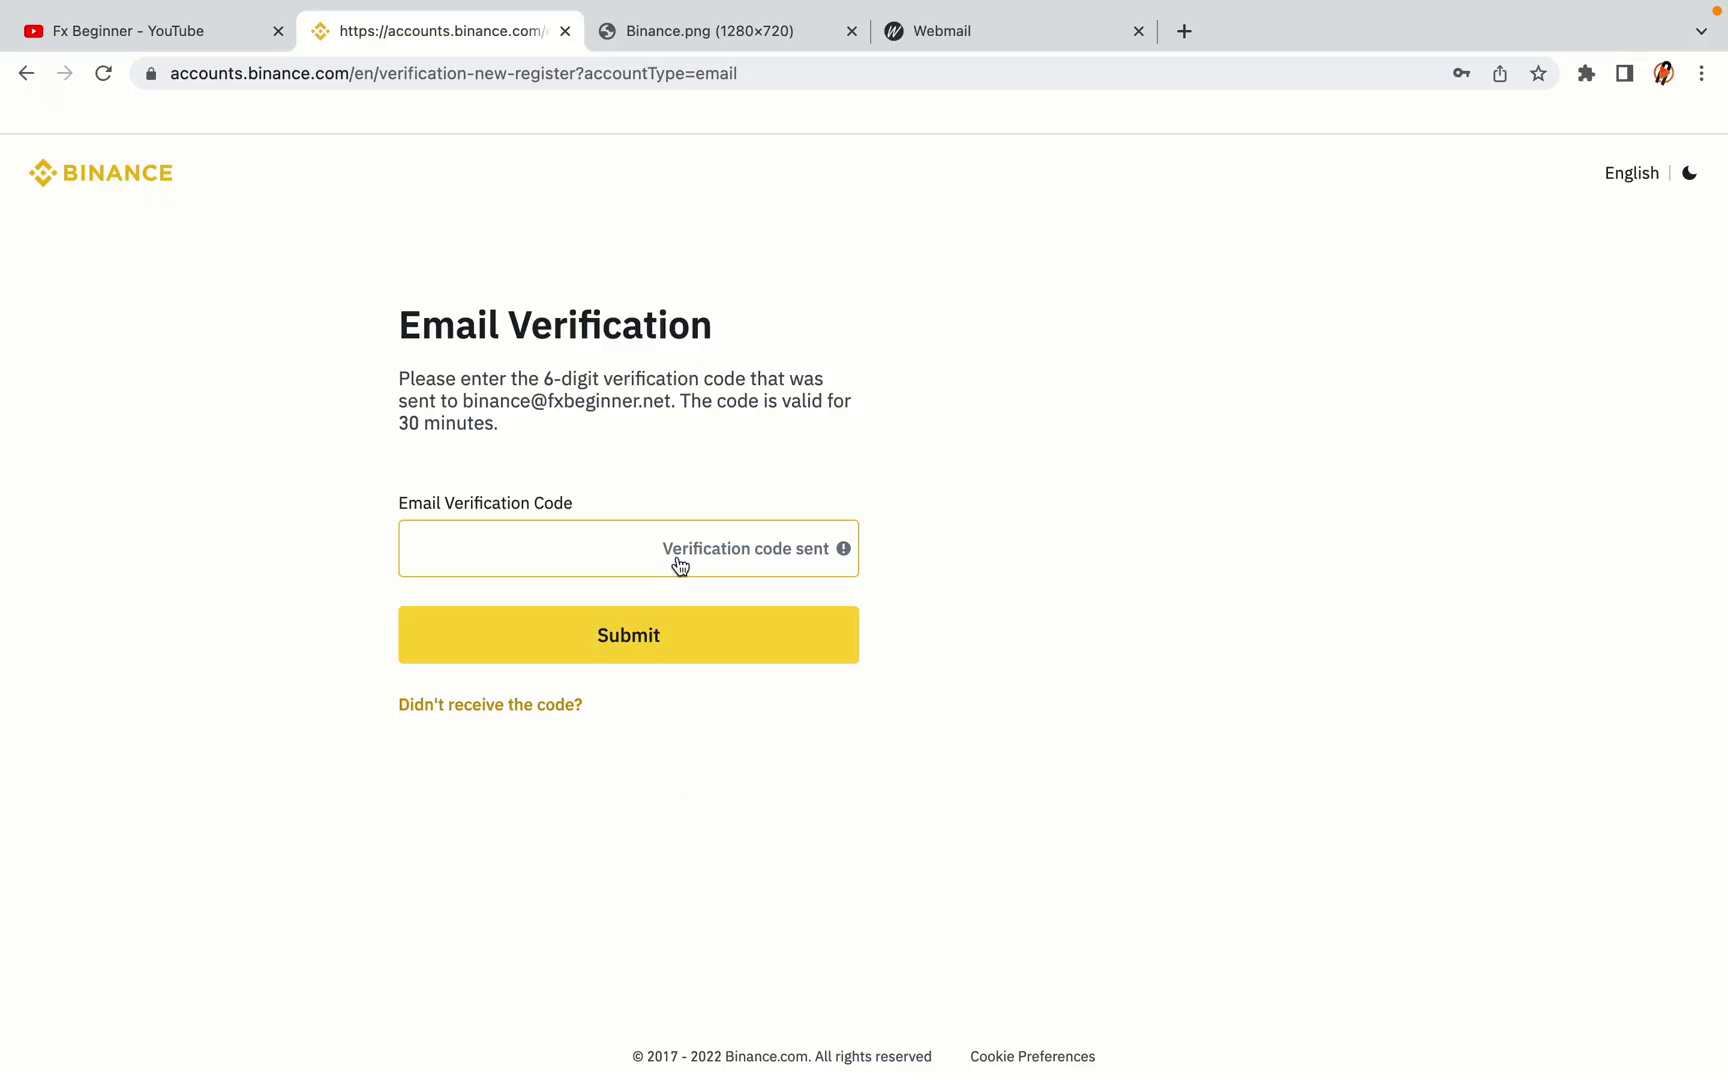
# Step: Bring the Webmail tab forward to show the inbox with the Binance registration message
pyautogui.moveTo(985, 38); pyautogui.dragTo(697, 38)
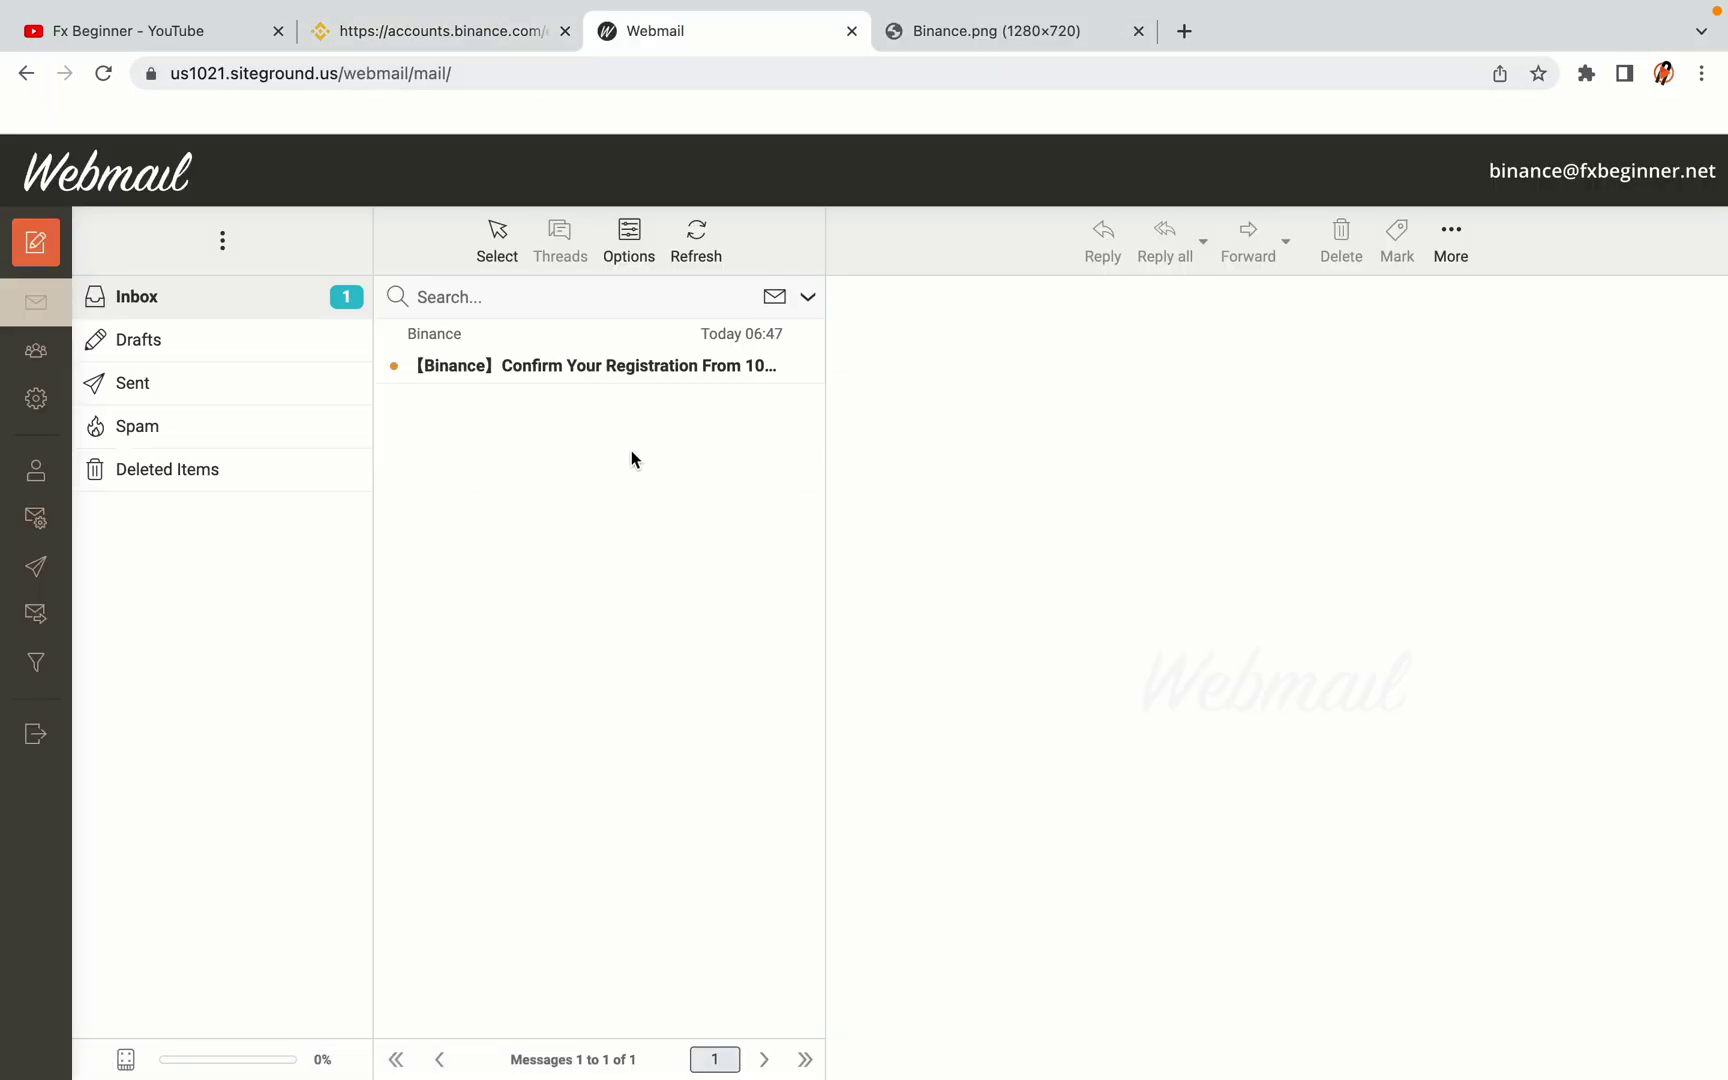
# Step: Open the Binance 'Confirm Your Registration' email in Webmail
pyautogui.click(605, 363)
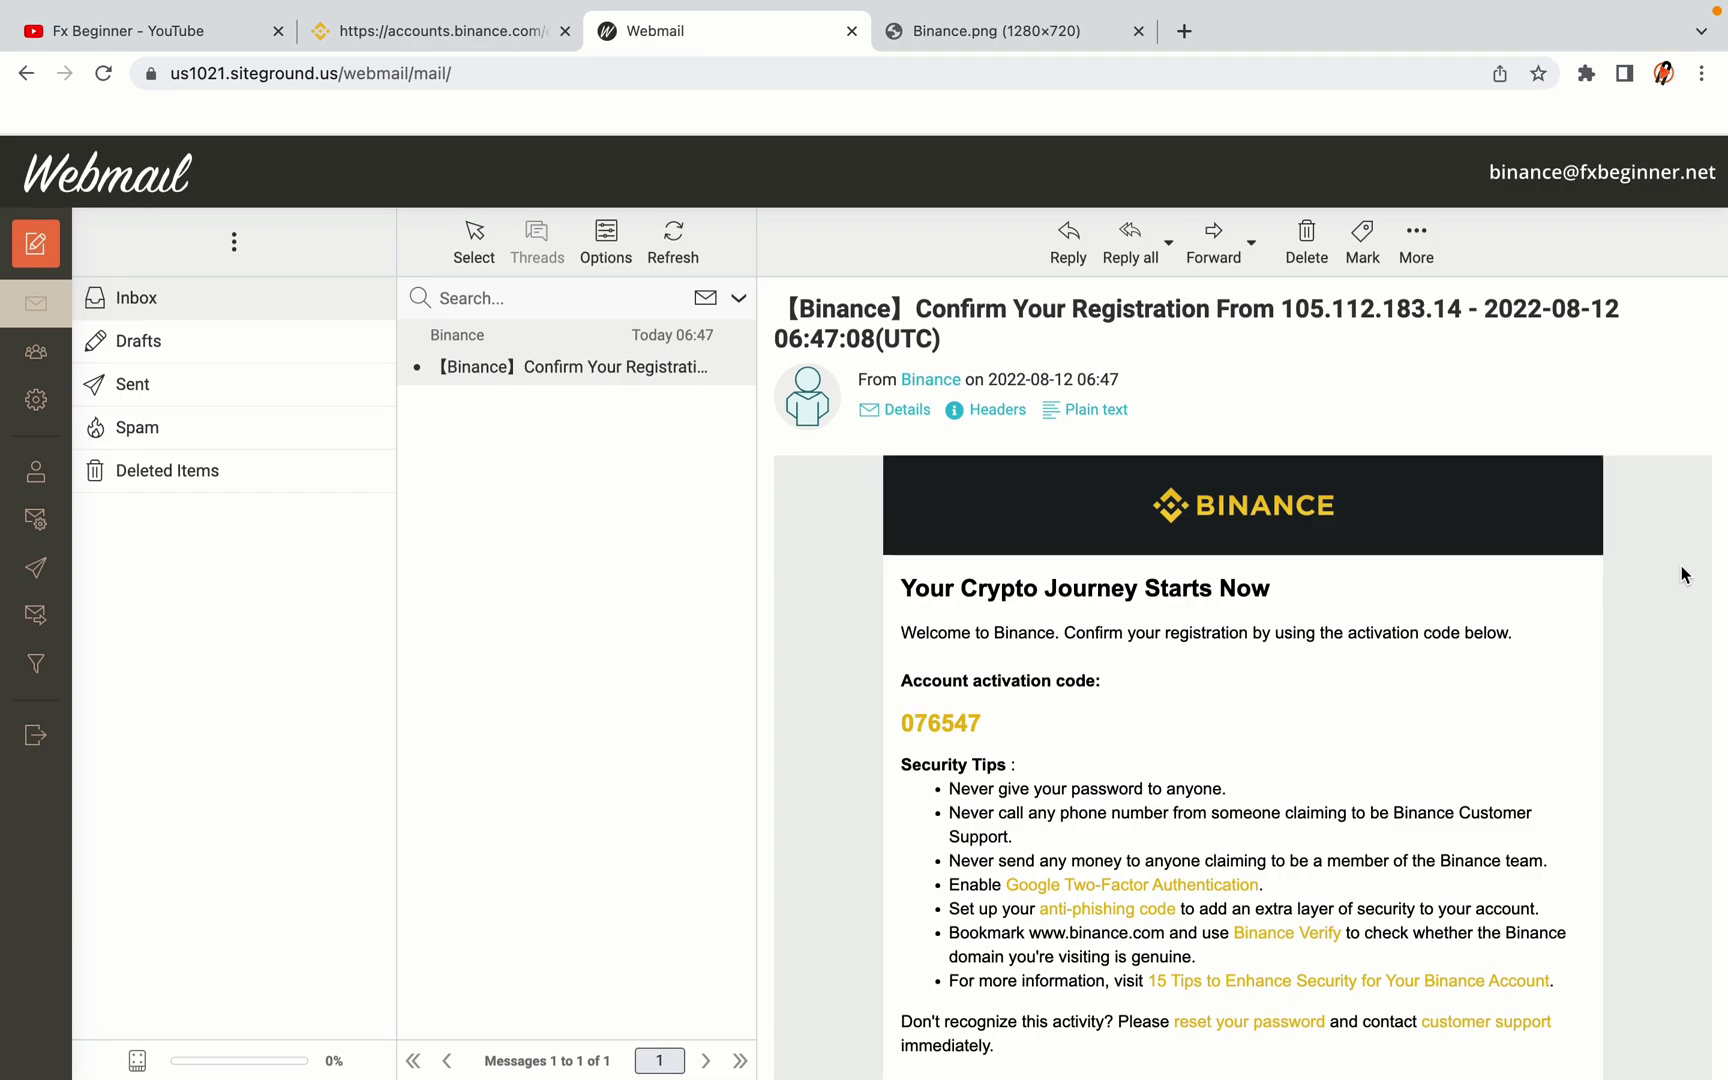
pyautogui.scroll(-3, 1295, 568)
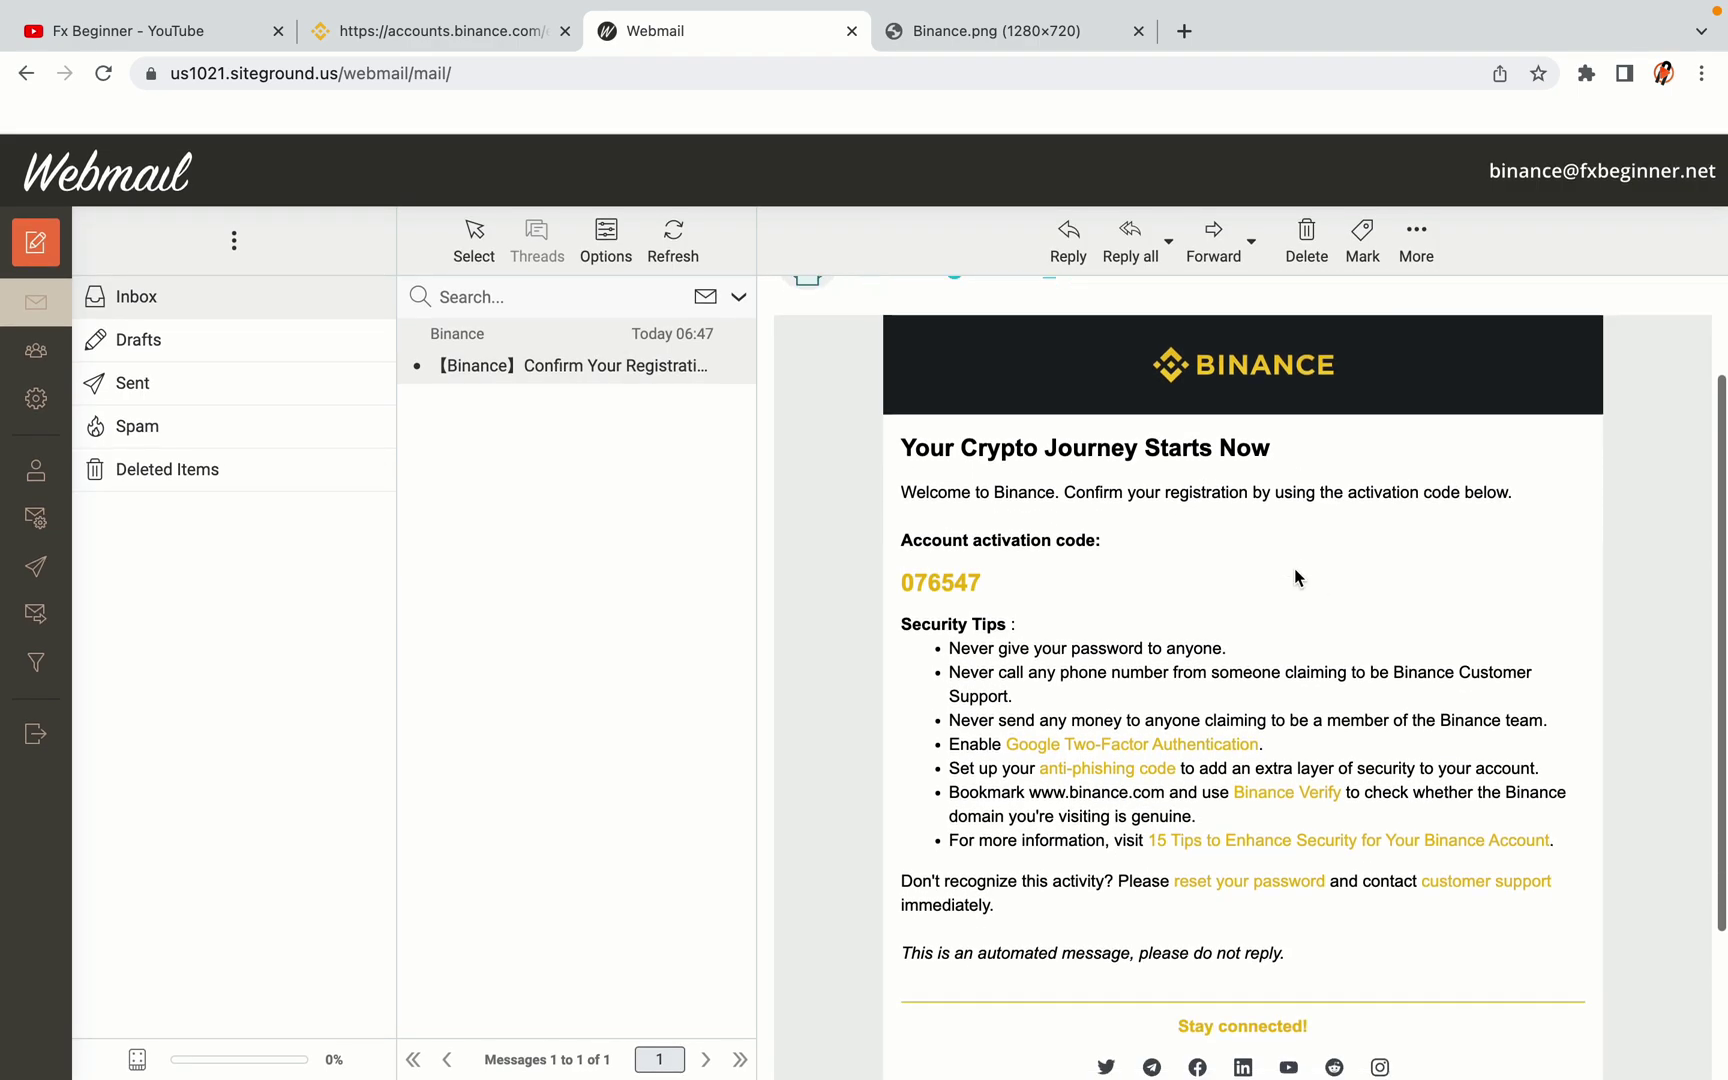
pyautogui.scroll(1, 1295, 578)
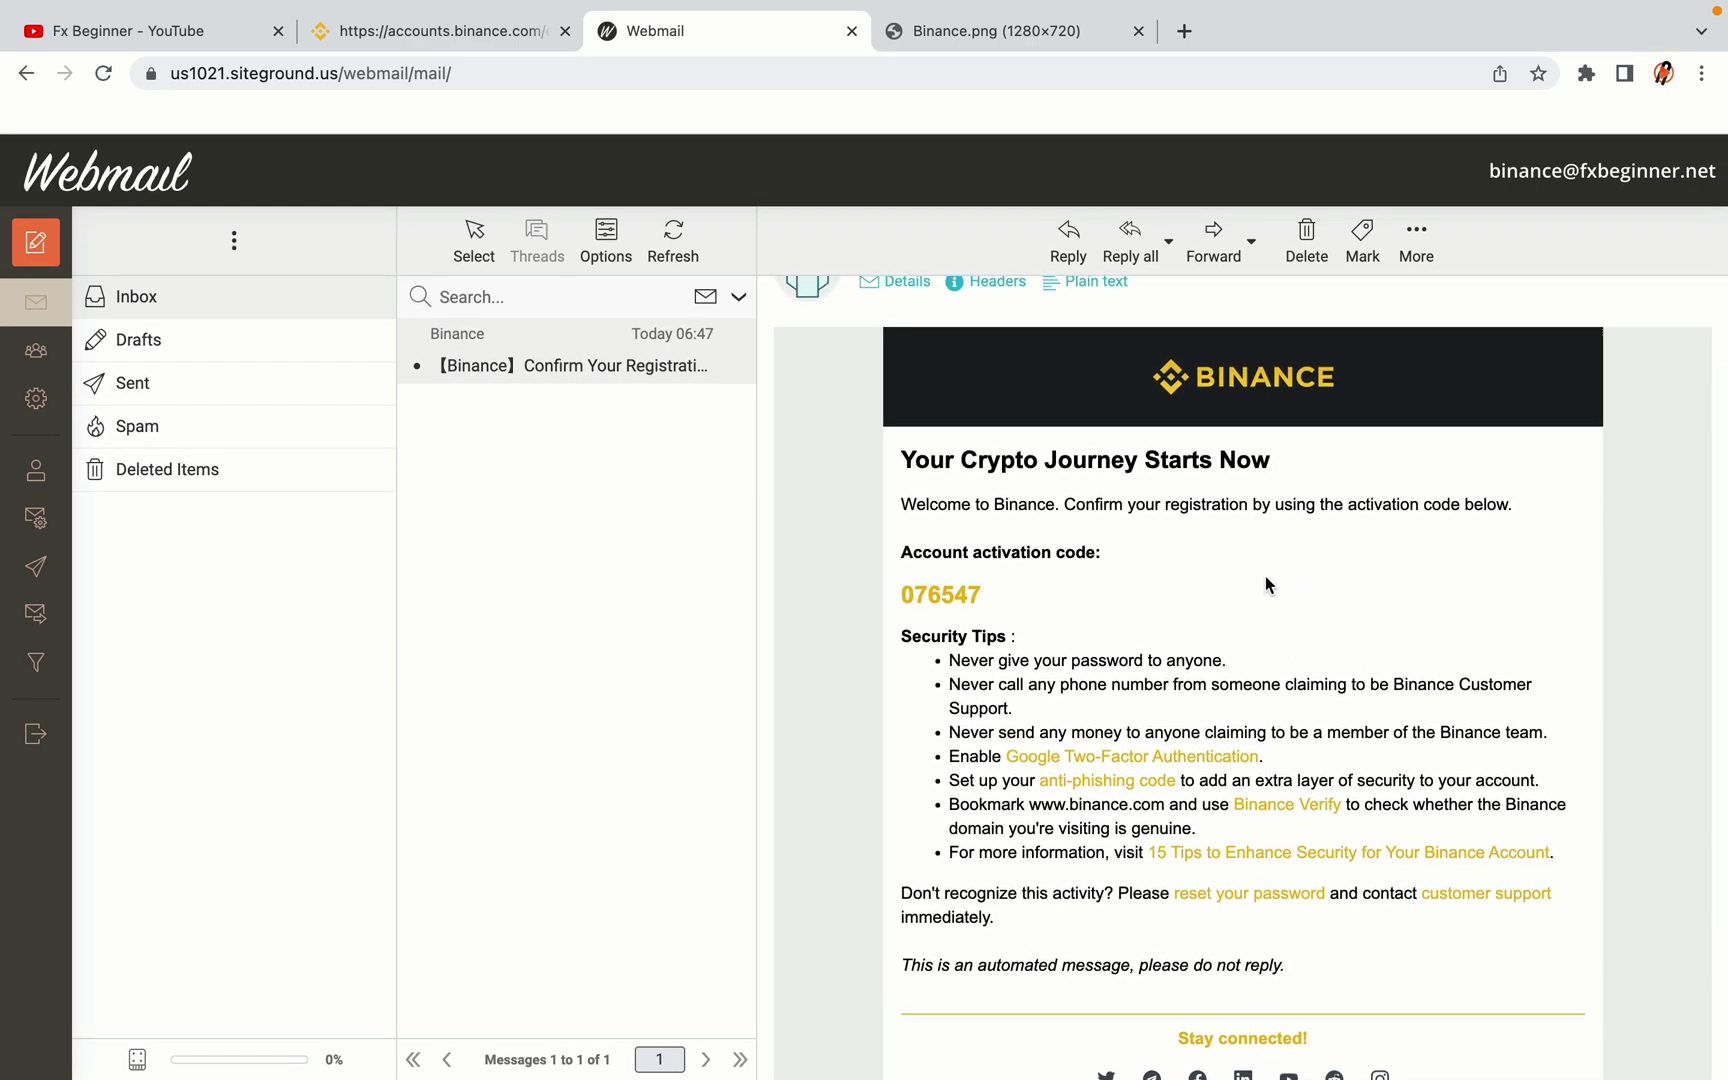
# Step: Copy the email's activation code and return to the Binance verification tab
pyautogui.moveTo(901, 594); pyautogui.dragTo(981, 594)
pyautogui.click(988, 591)
pyautogui.moveTo(902, 594); pyautogui.dragTo(973, 594)
pyautogui.rightClick(961, 595)
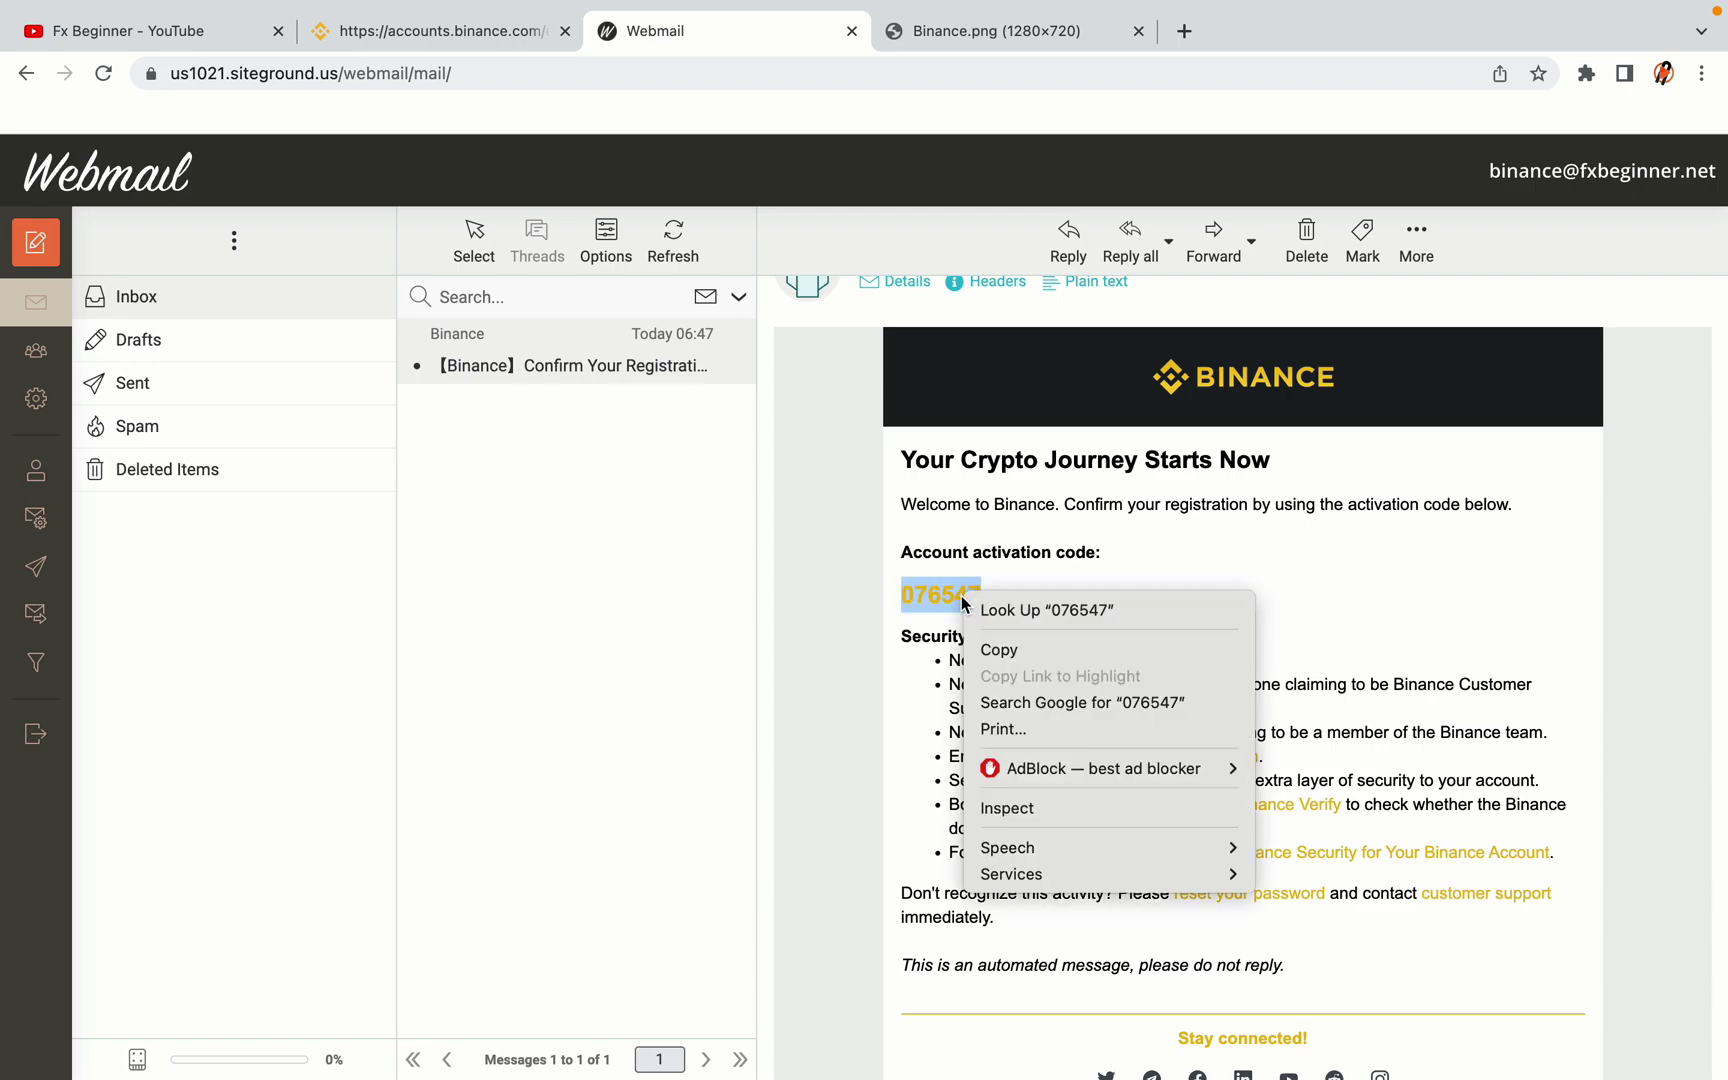
pyautogui.click(987, 644)
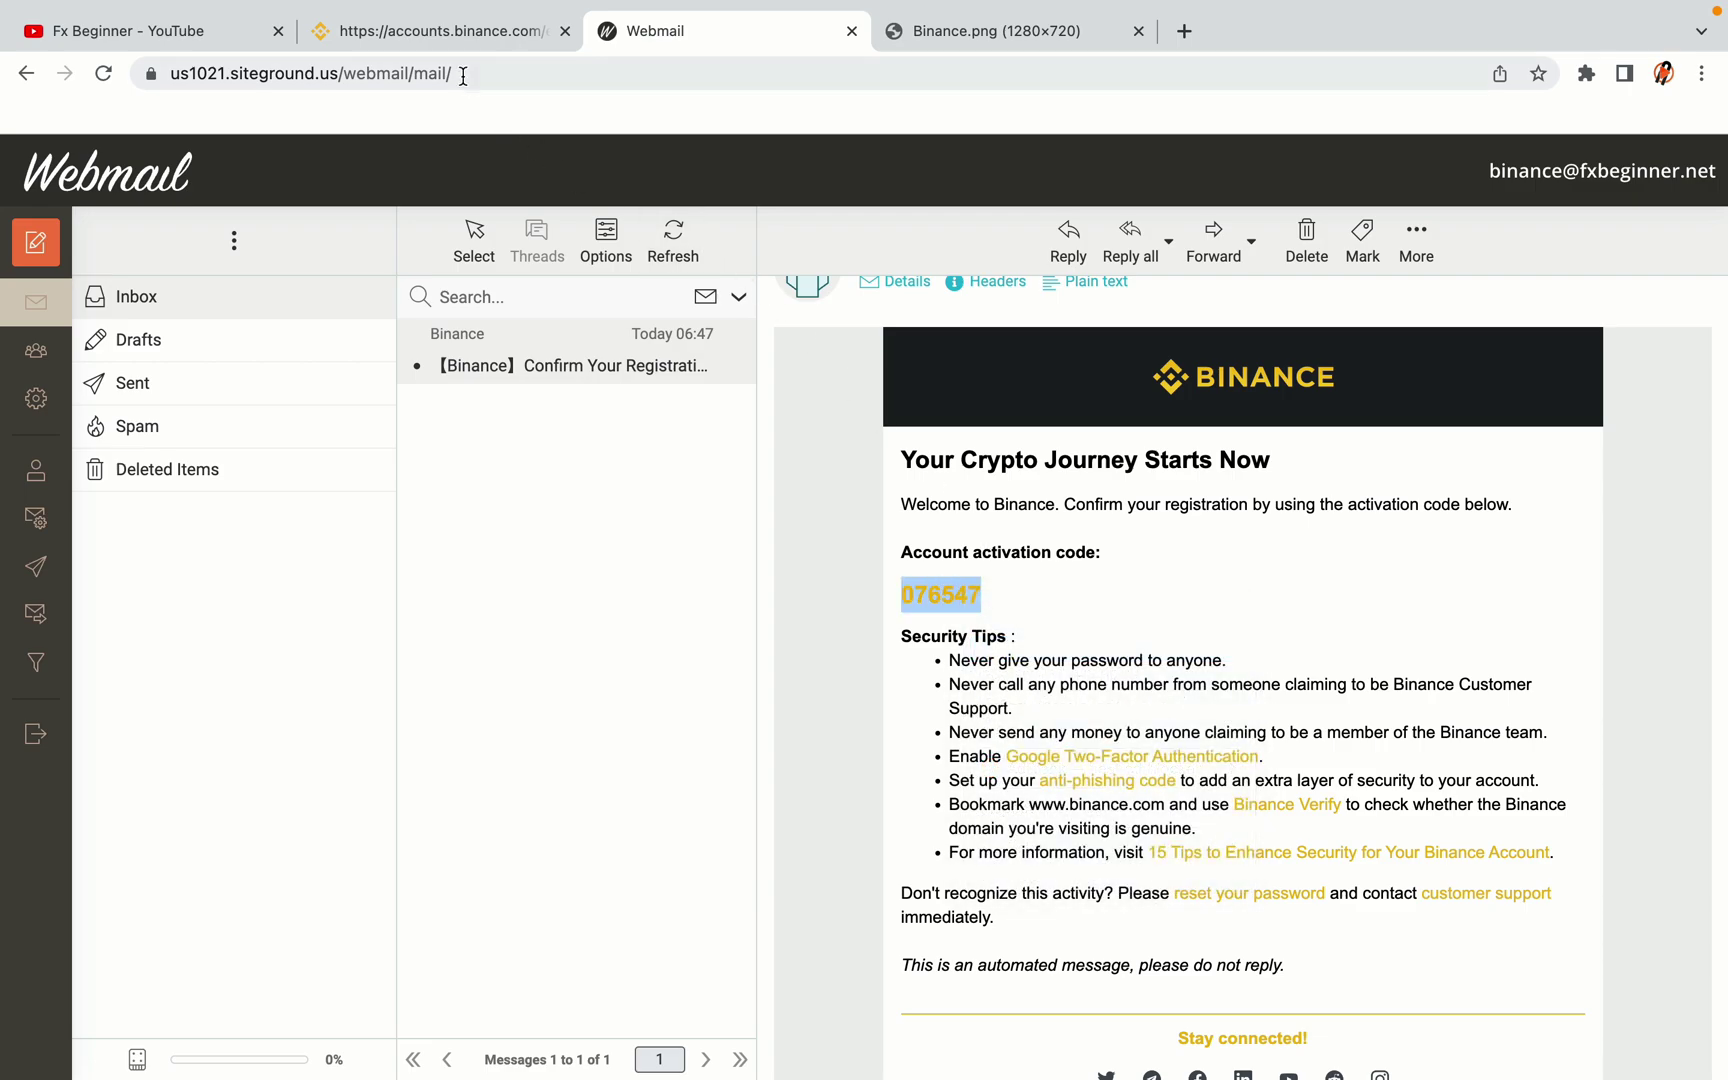
pyautogui.click(450, 31)
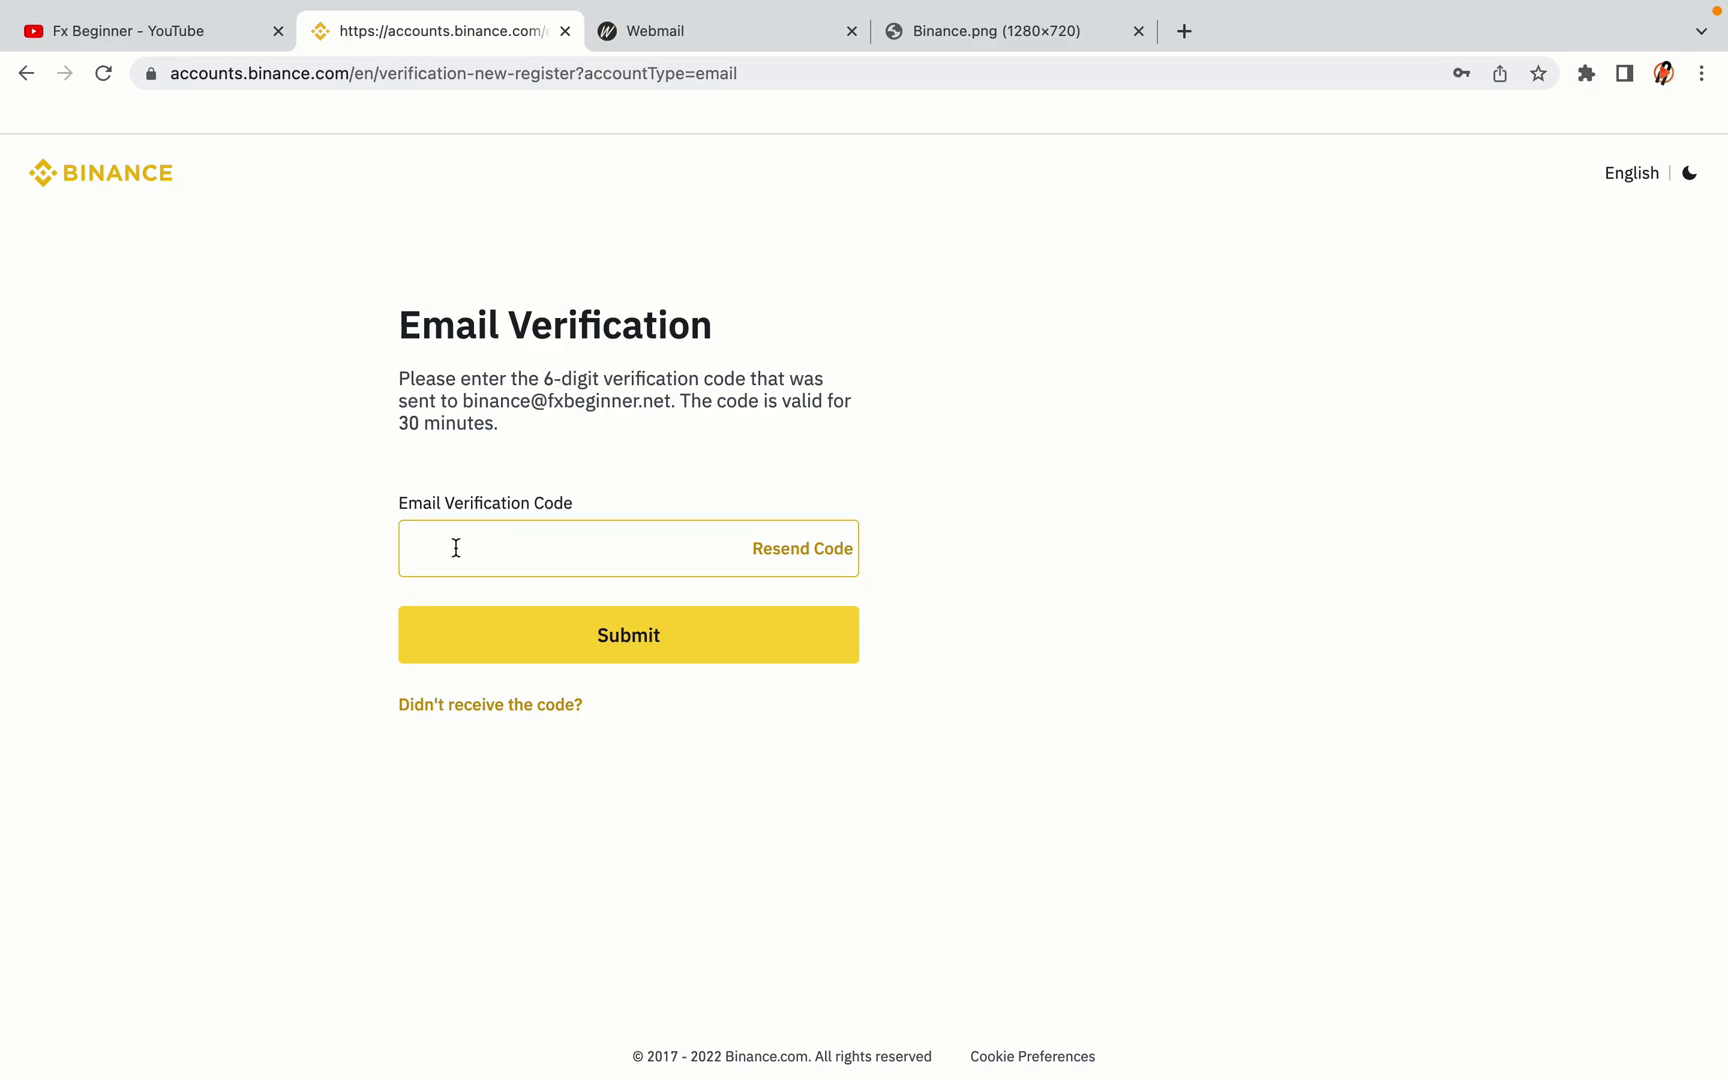
# Step: Paste the copied activation code into the Email Verification Code field and submit it
pyautogui.click(525, 543)
pyautogui.press('super+v')
pyautogui.click(305, 517)
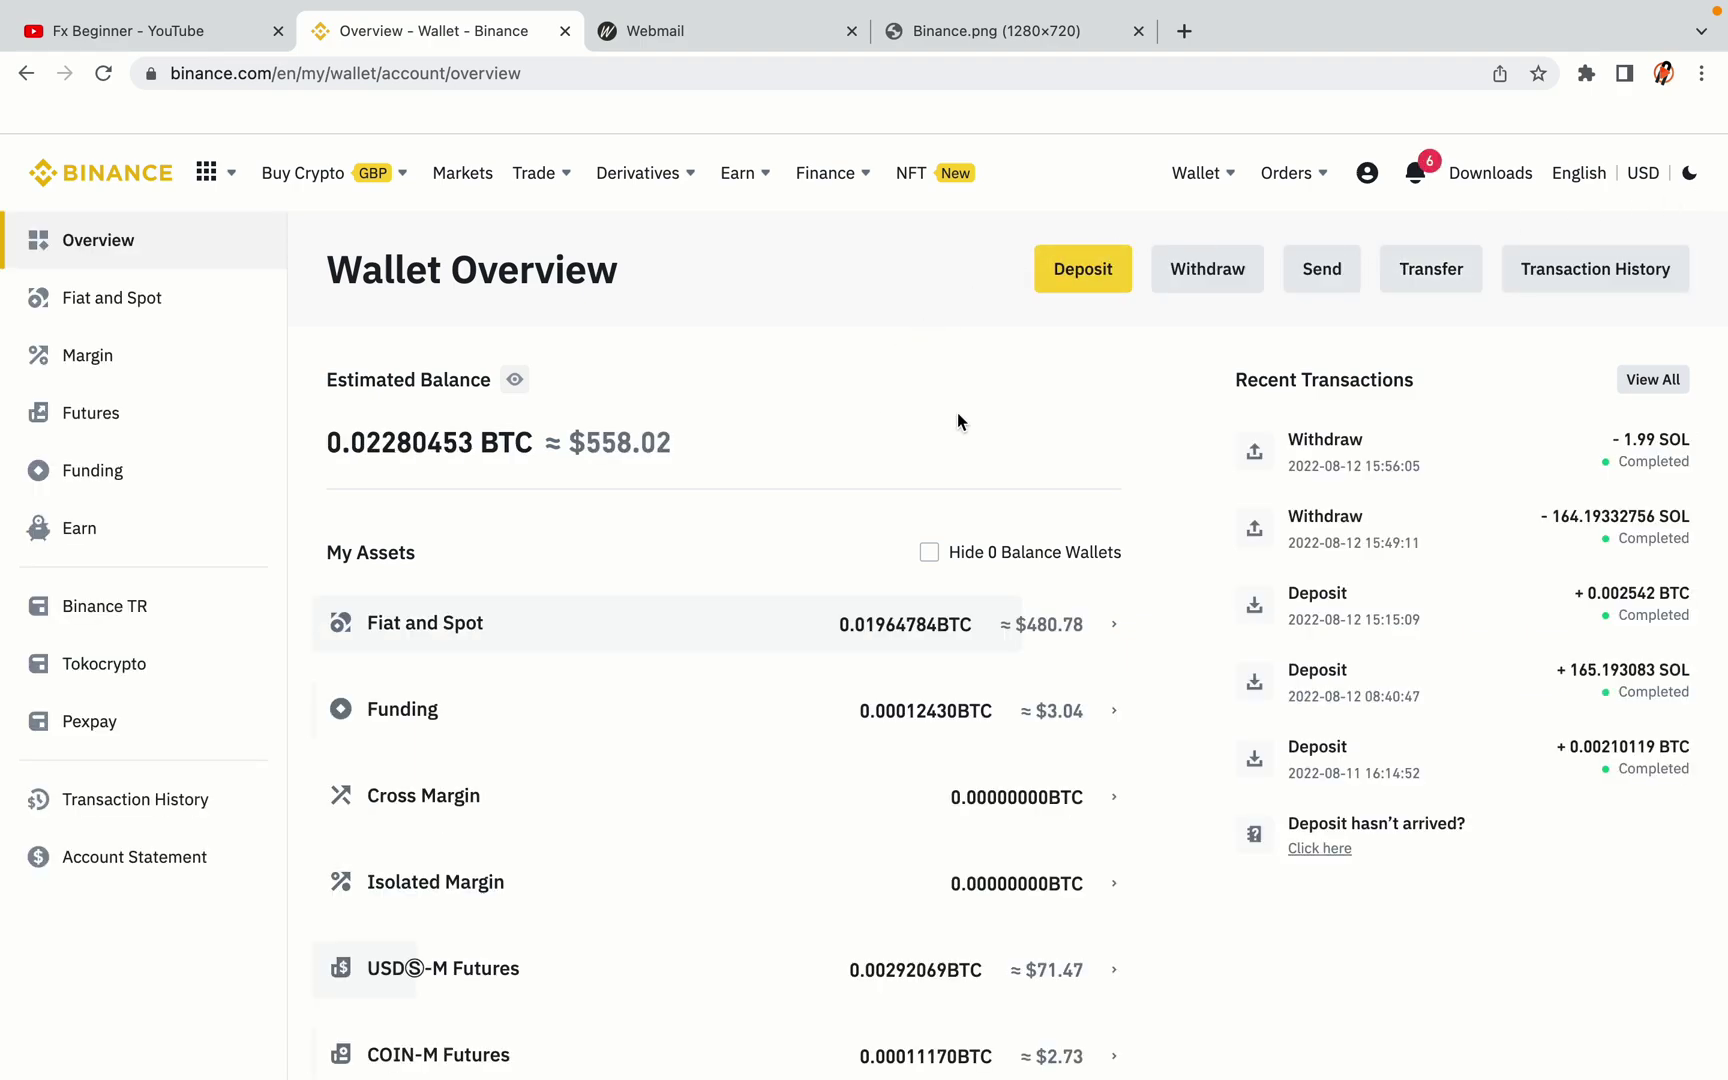
pyautogui.scroll(-6, 1066, 470)
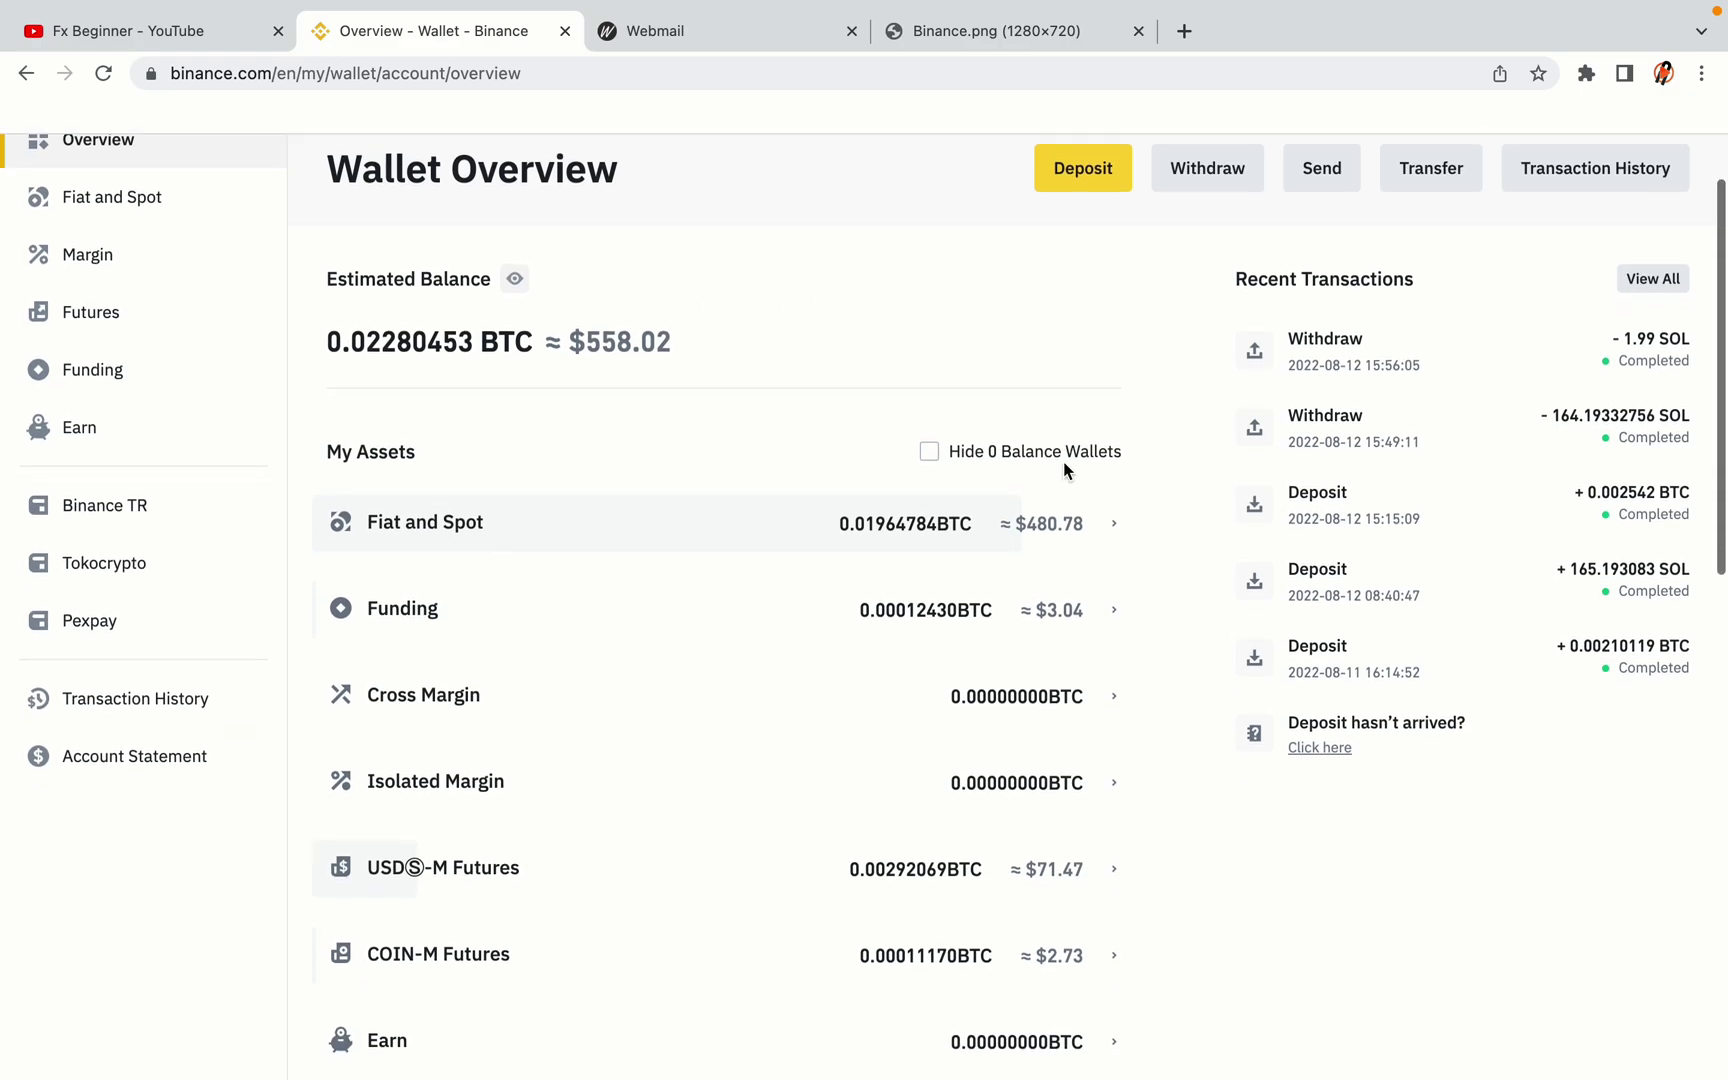
pyautogui.scroll(6, 1066, 470)
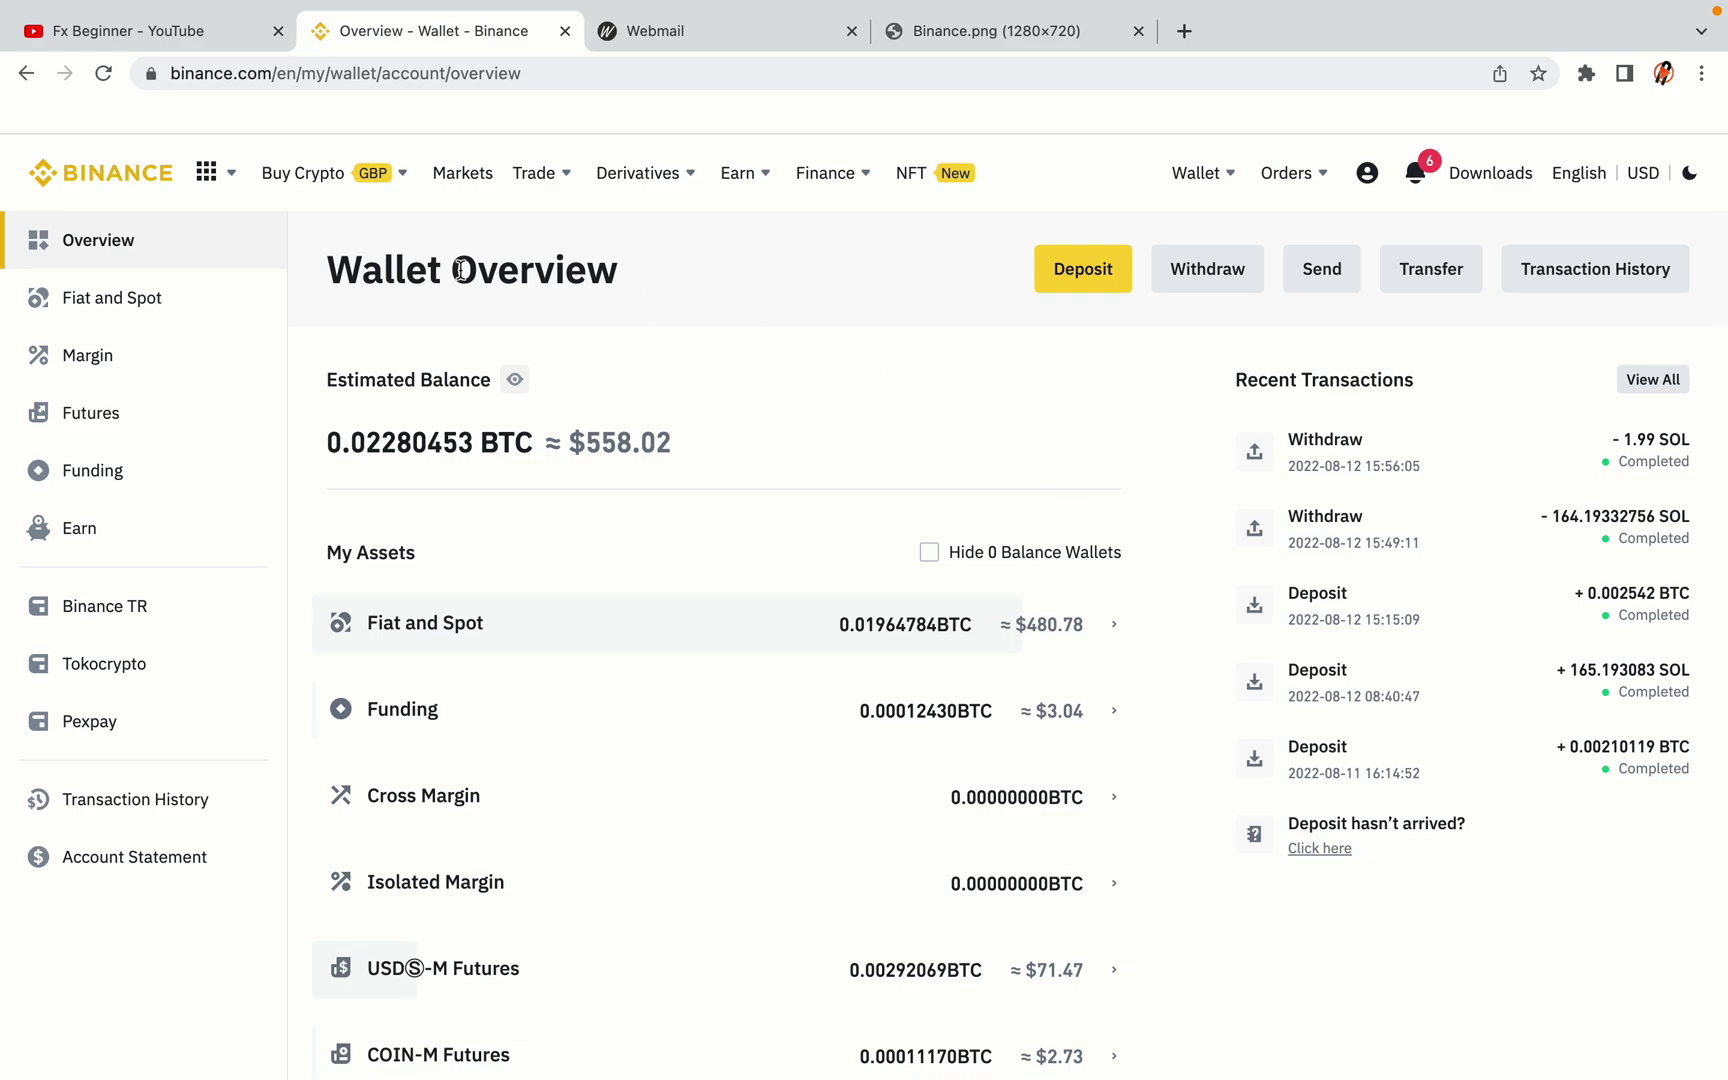
pyautogui.moveTo(333, 178)
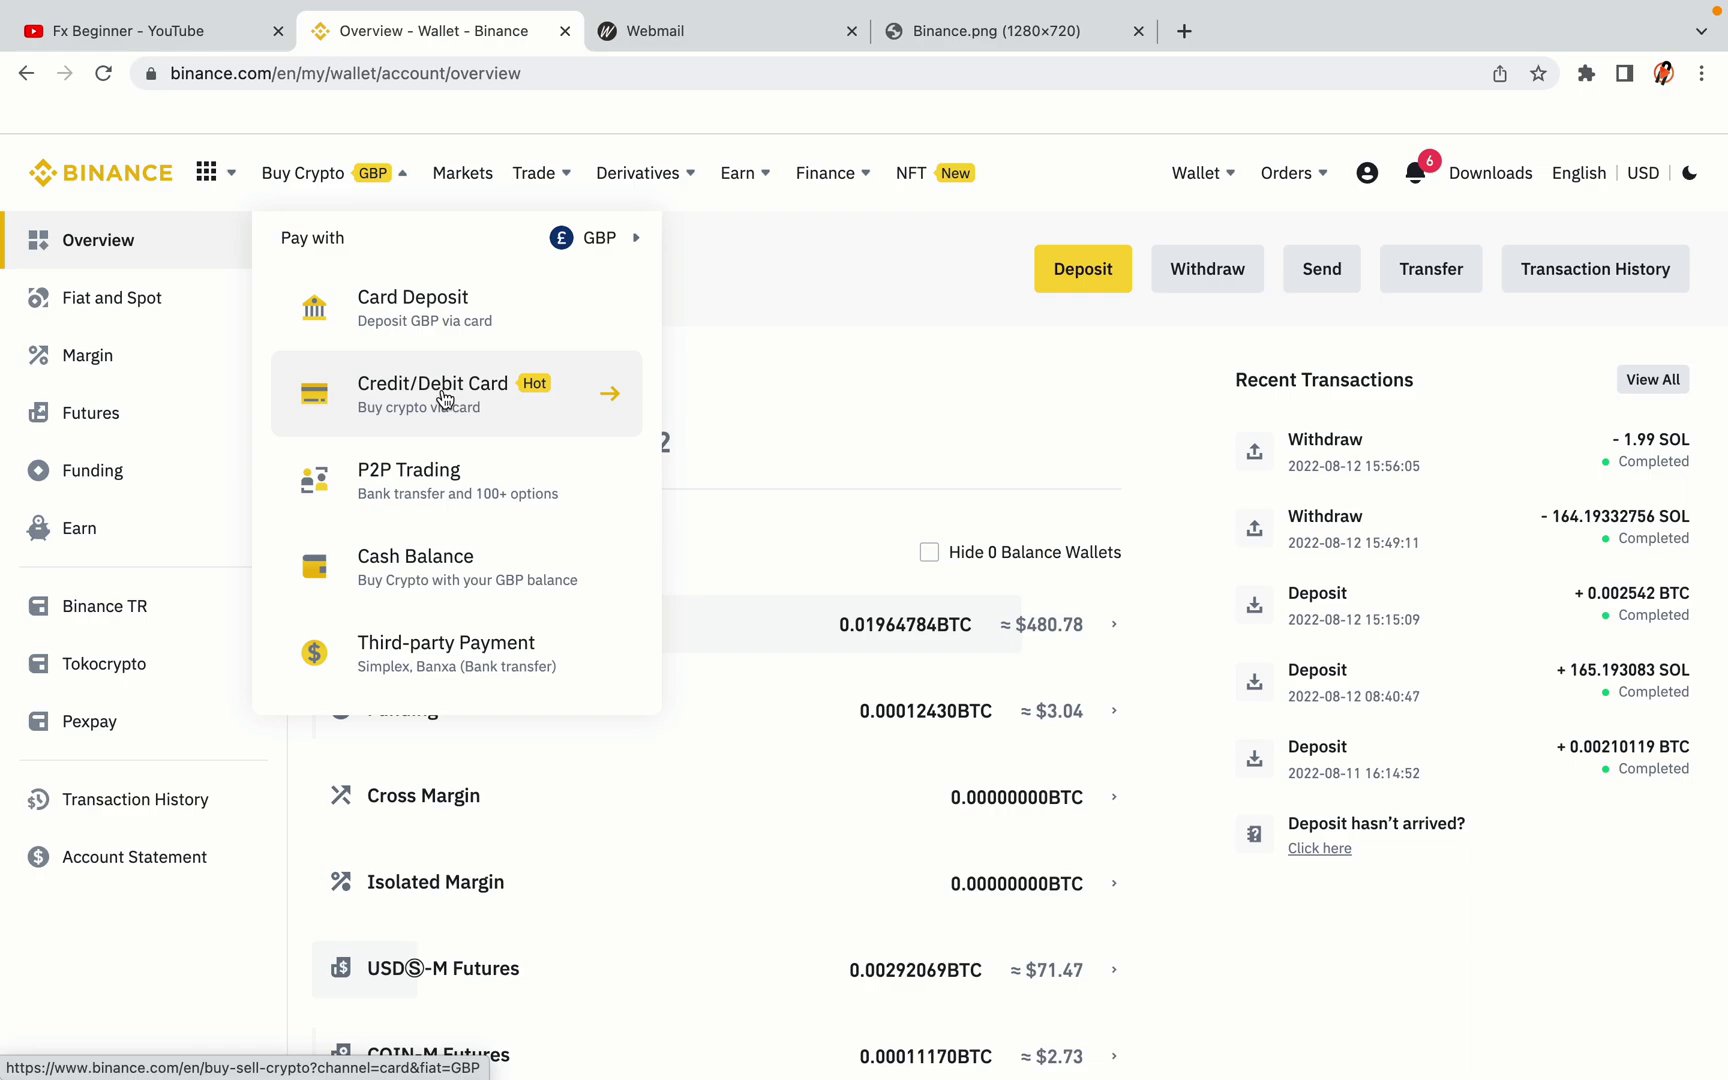
# Step: Return from the Wallet Overview to the binance.com homepage via the Binance logo
pyautogui.moveTo(534, 176)
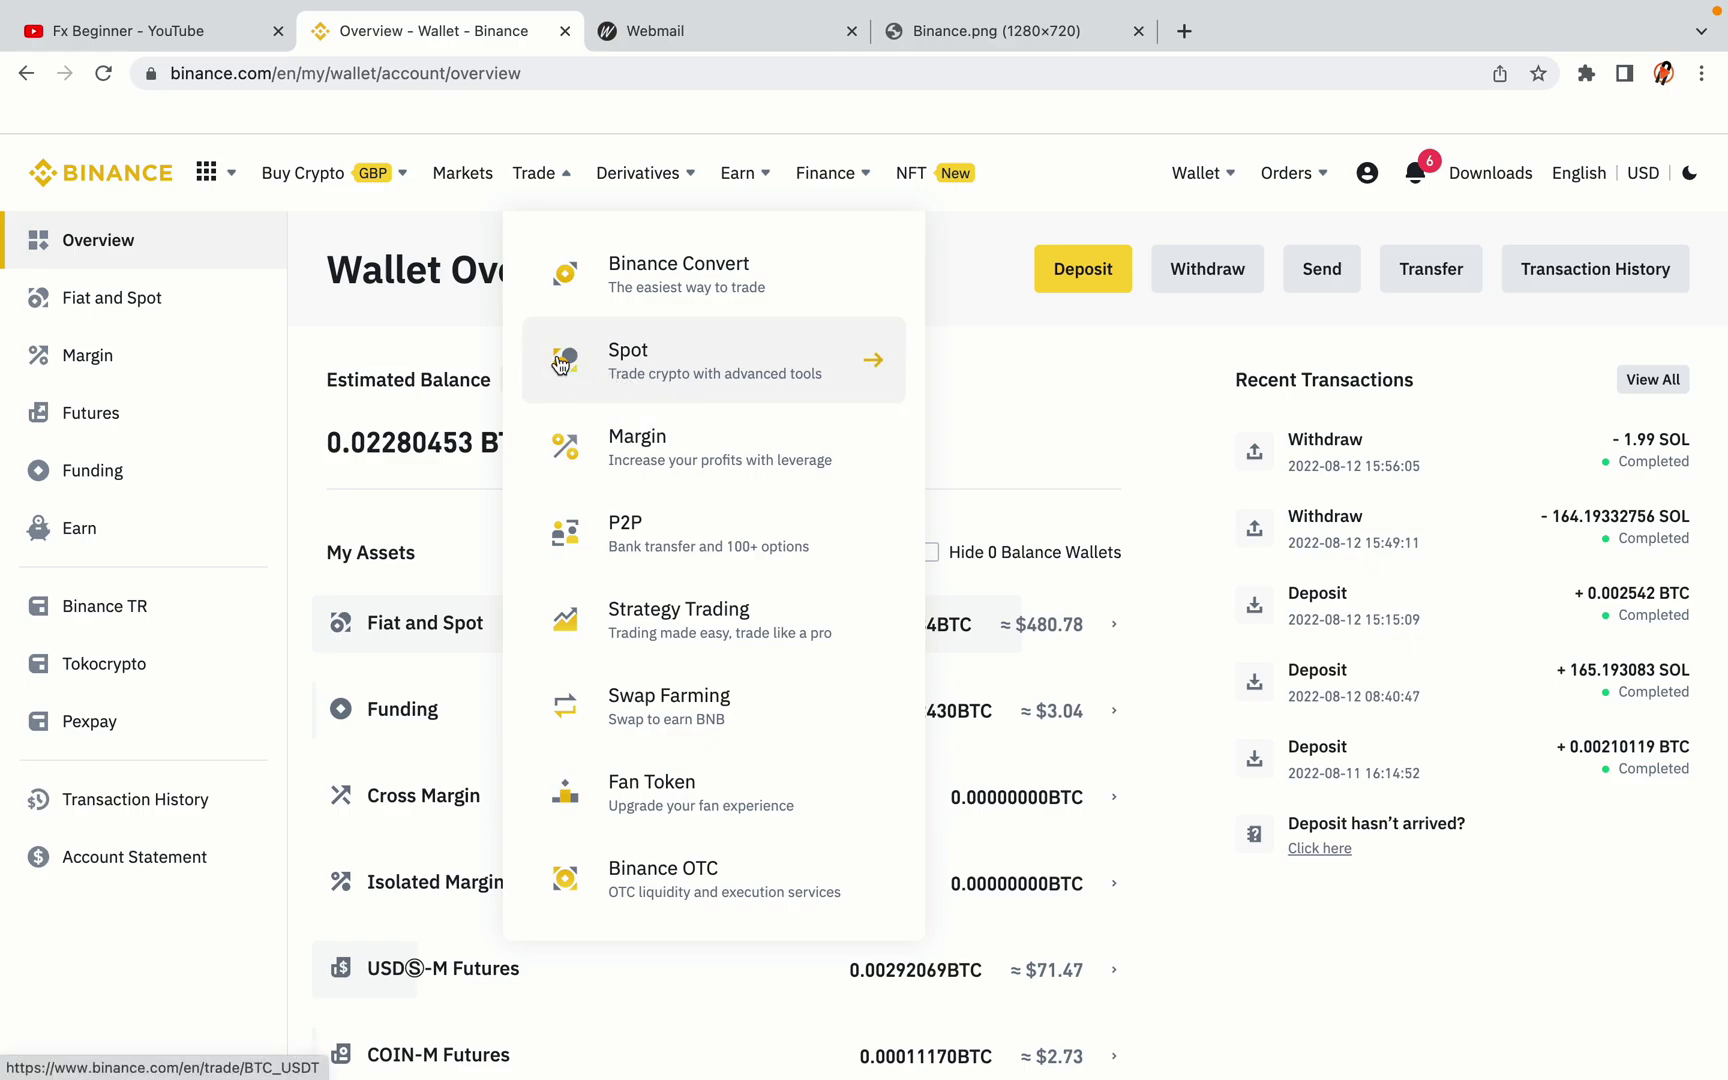
pyautogui.click(113, 165)
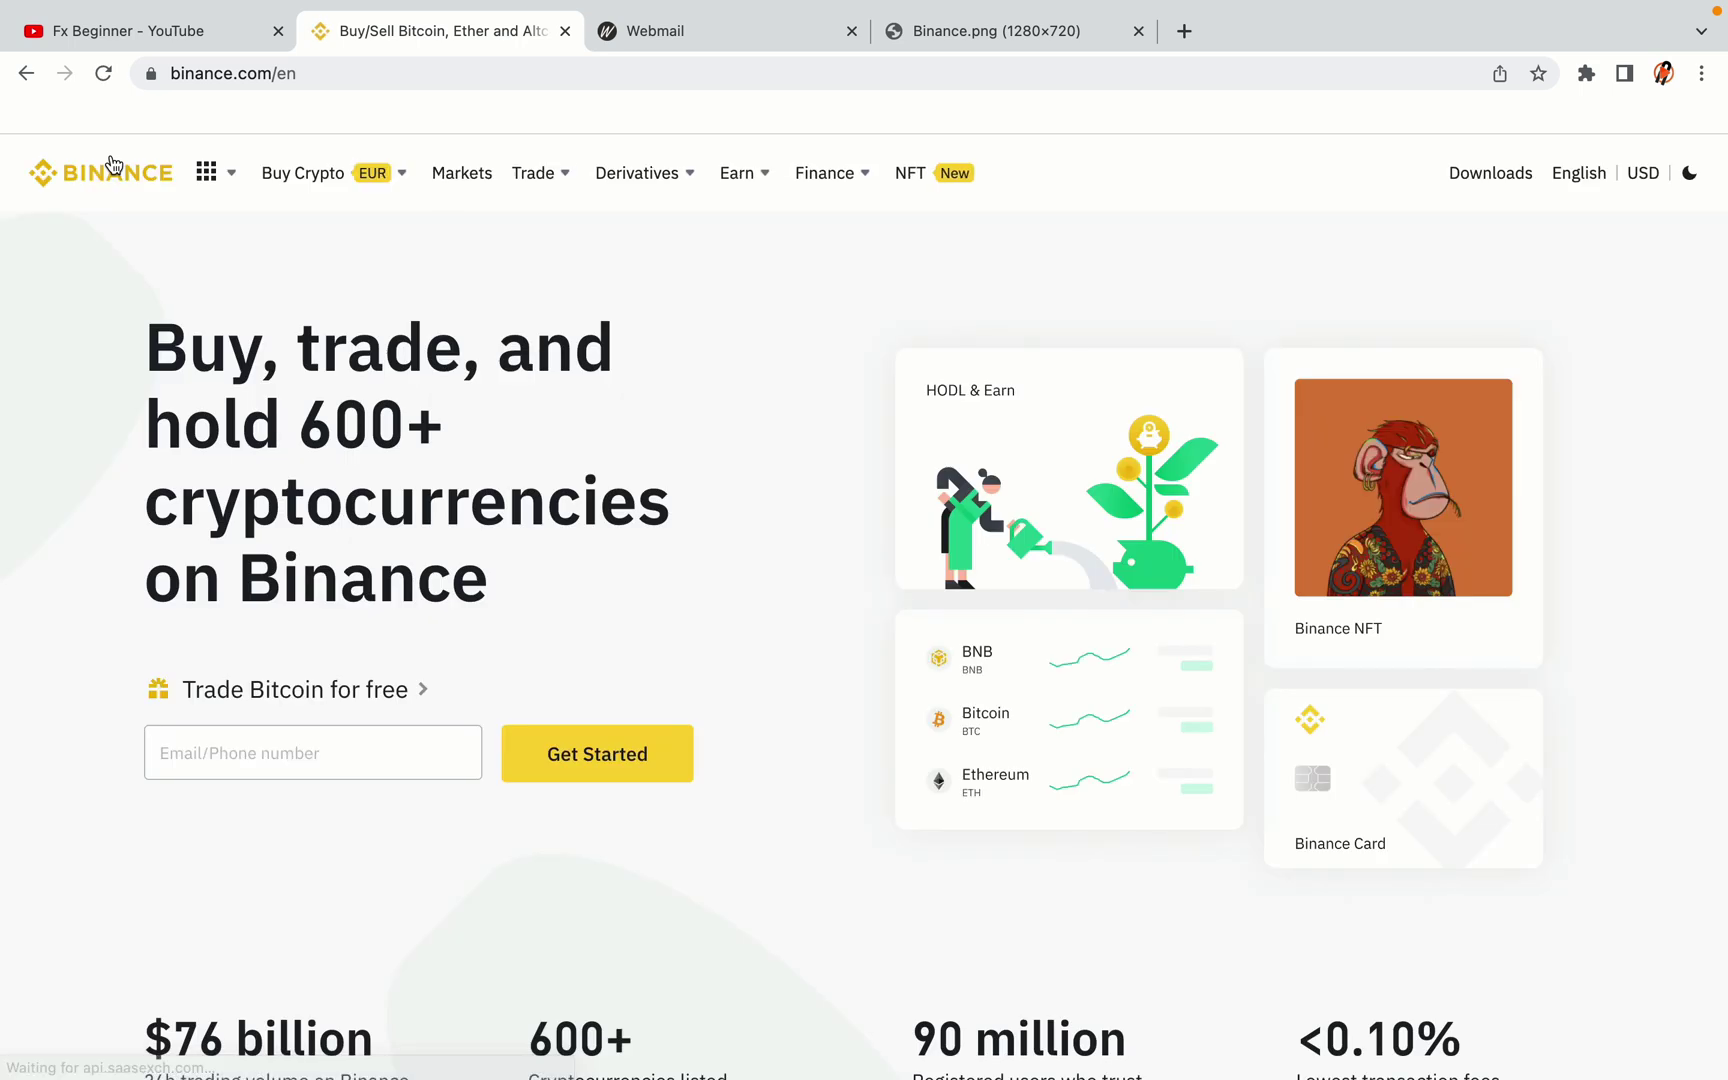